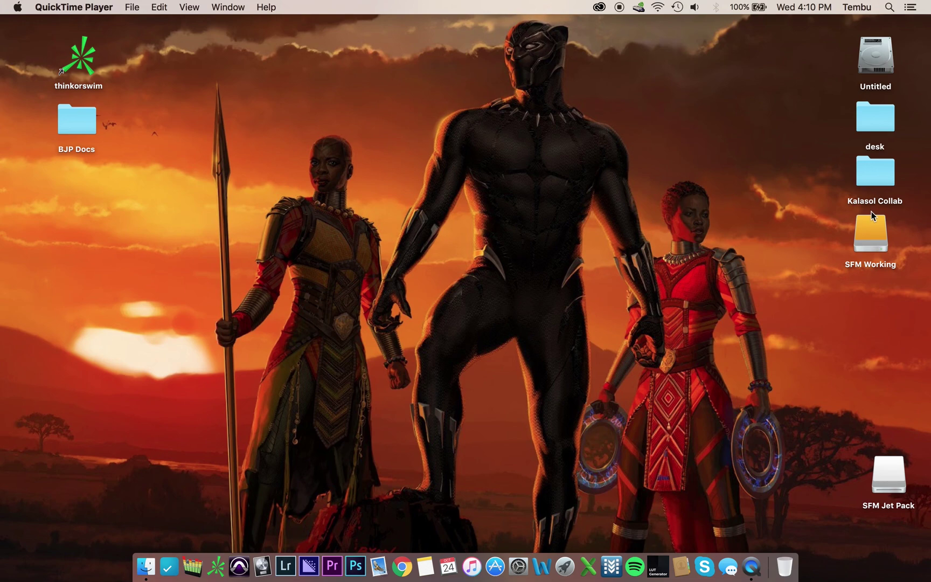
- Open WTDI - 8-21-20181_Dania Edit.prproj from SFM Working > WHO THE DEVIL IS, widening the column to read names
double_click(866, 224)
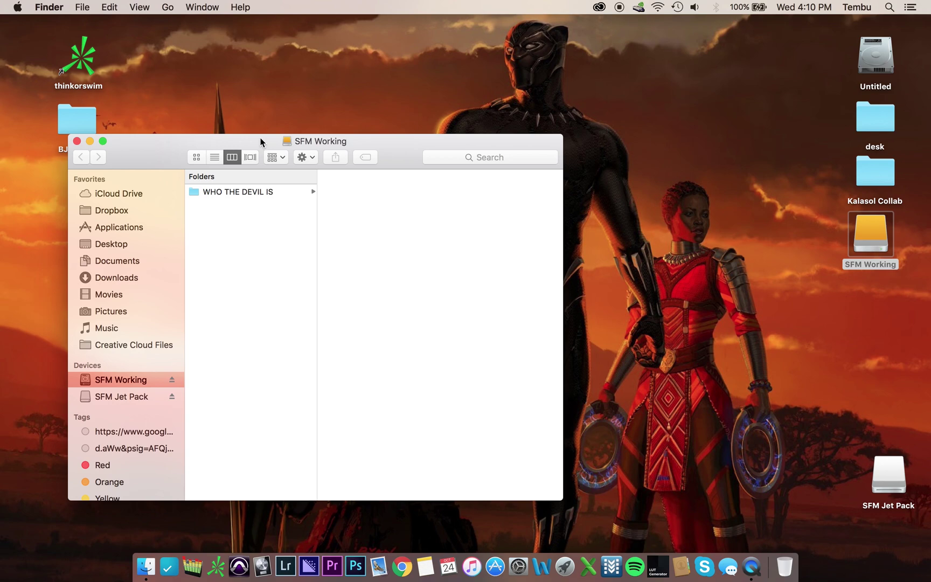
drag(261, 143, 313, 95)
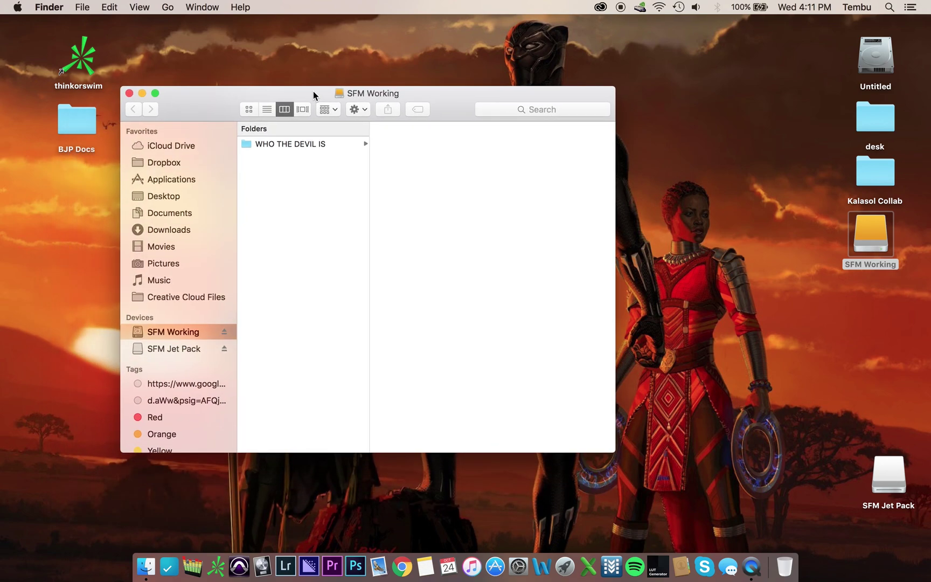
click(290, 145)
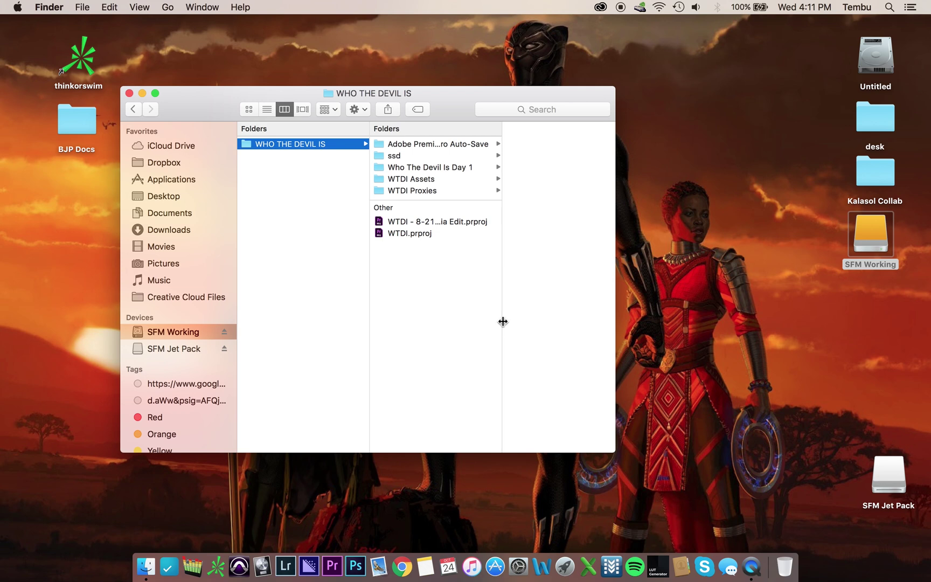
drag(503, 321, 600, 328)
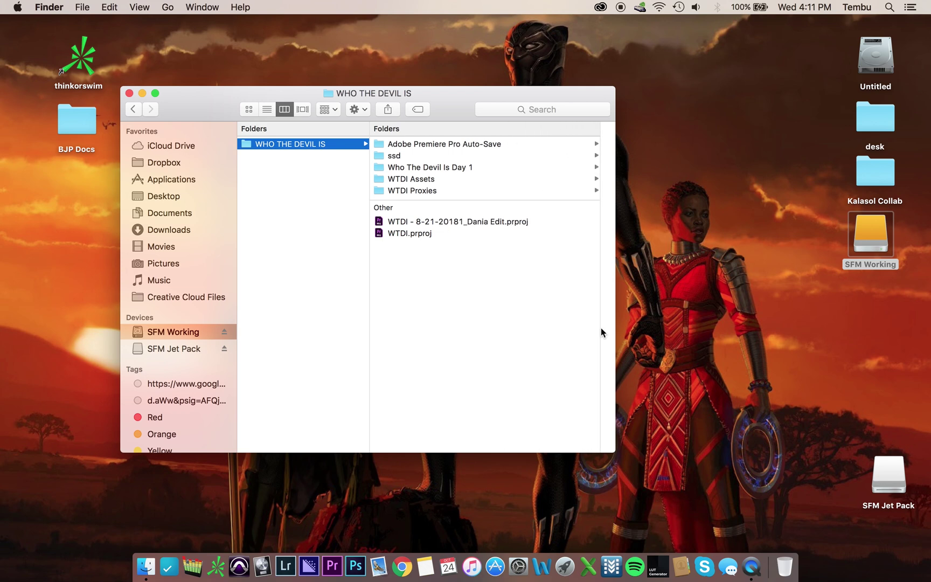
double_click(616, 331)
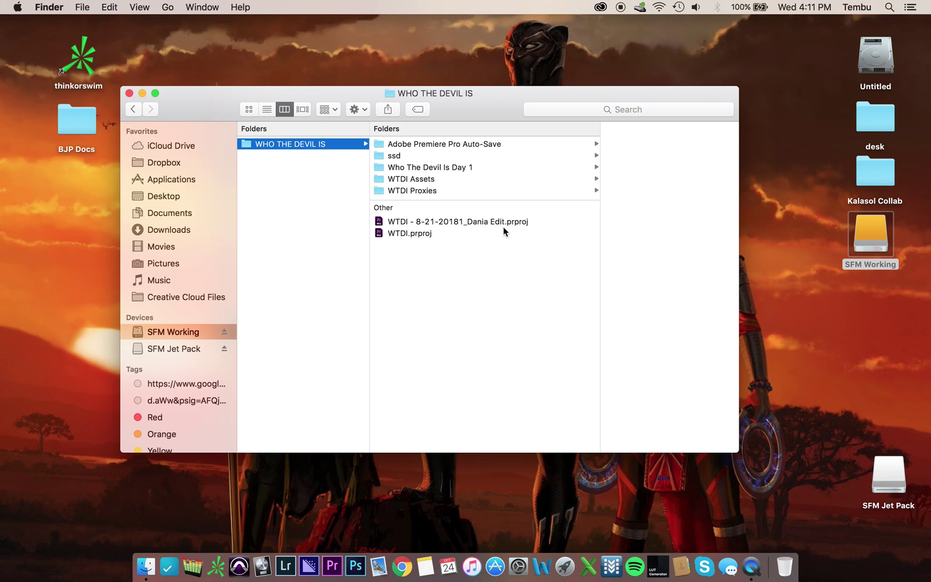
double_click(380, 218)
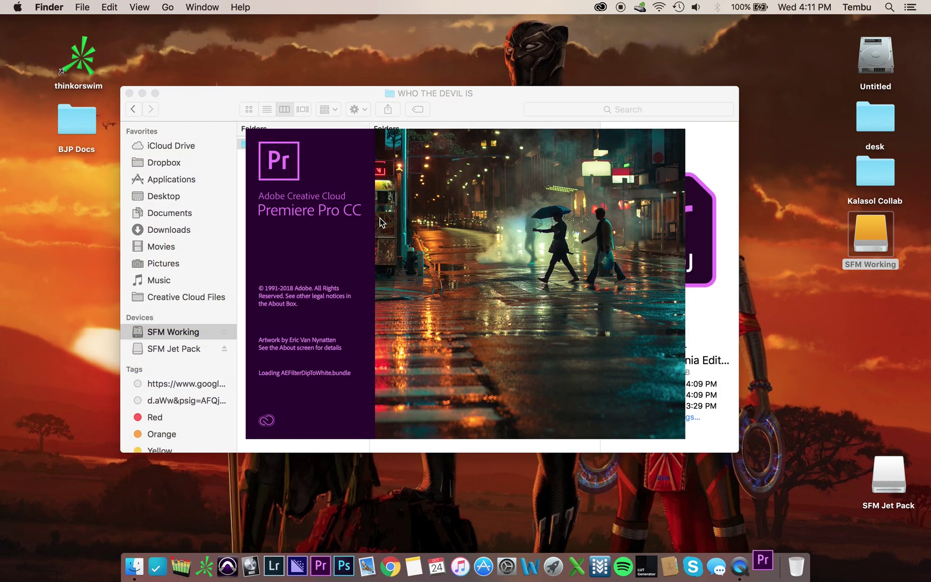
- Close the Finder window while Premiere Pro loads the Dania Edit project
click(129, 93)
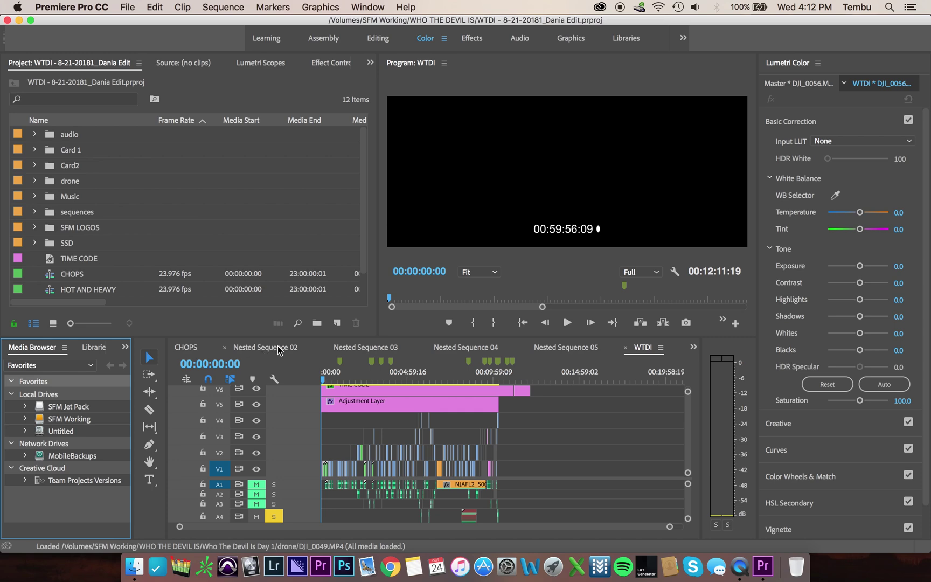
- Check Nested Sequences 03, 04 and 02, then close Nested Sequence 02, HOT AND HEAVY and WTDI Trailer 002
click(358, 352)
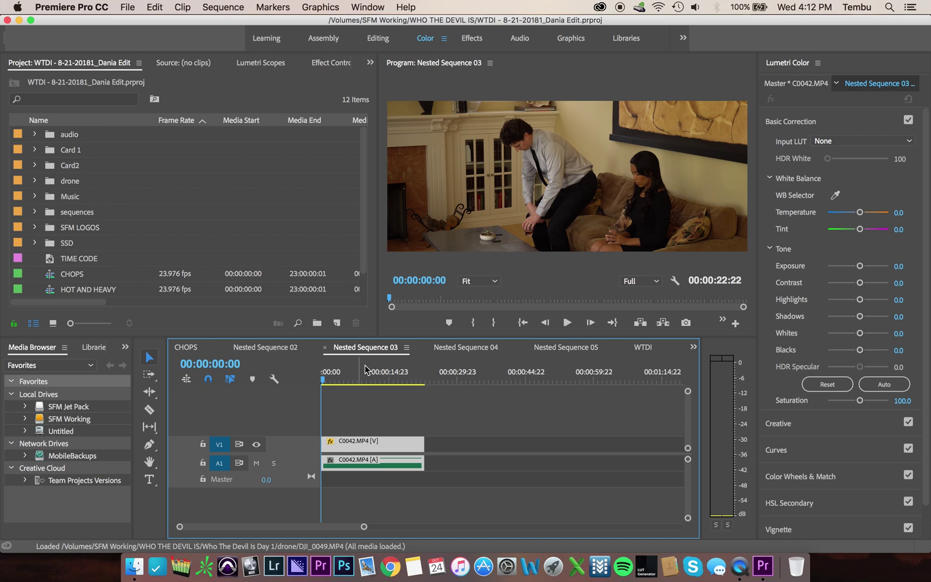
click(465, 349)
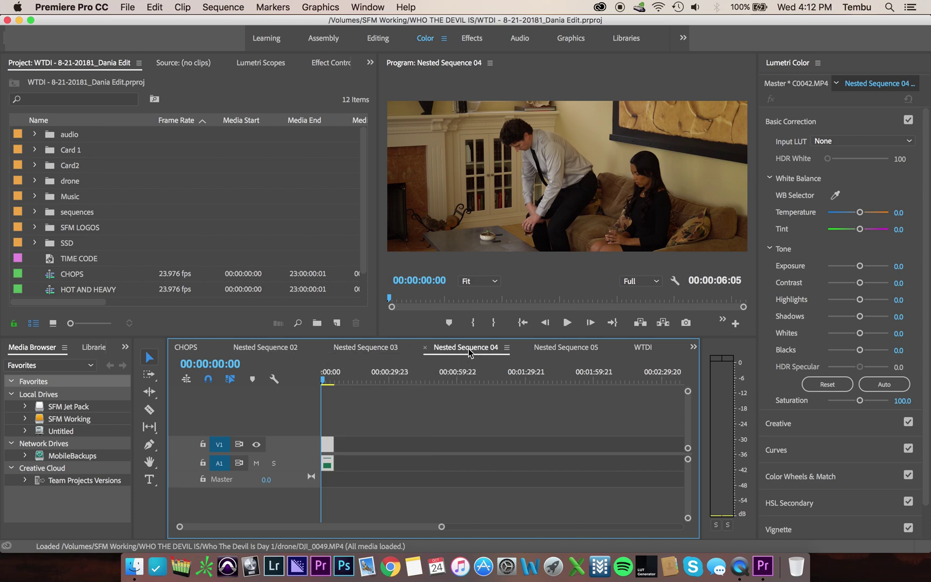
click(281, 347)
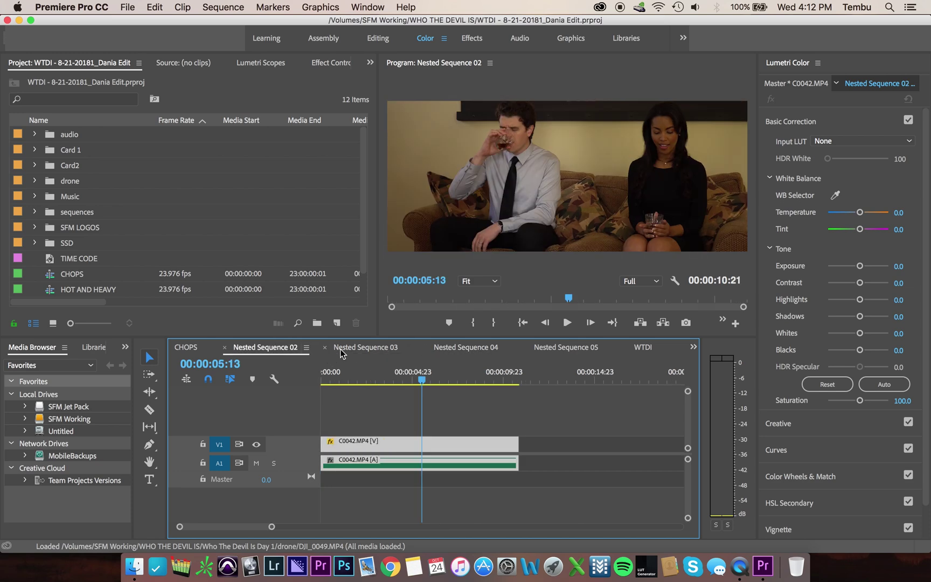
click(225, 349)
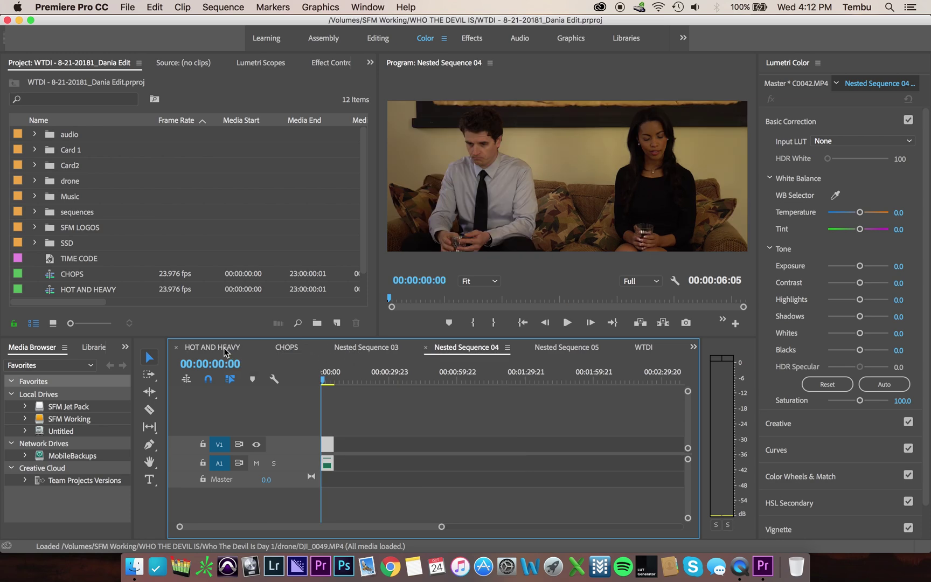
click(177, 353)
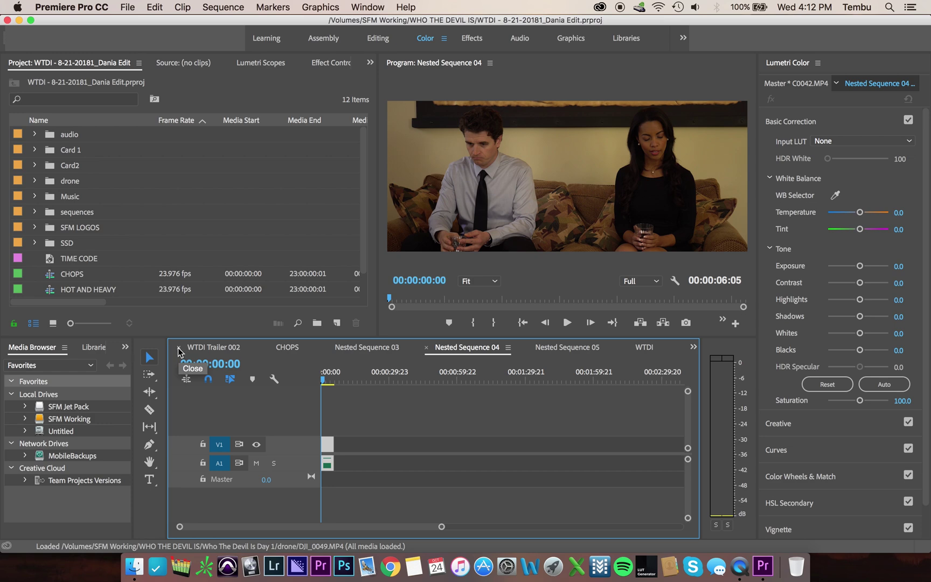
click(178, 350)
- Preview Nested Sequence 07, zoomed in on C0003.MP4, playing from 00:00:03:22
click(210, 348)
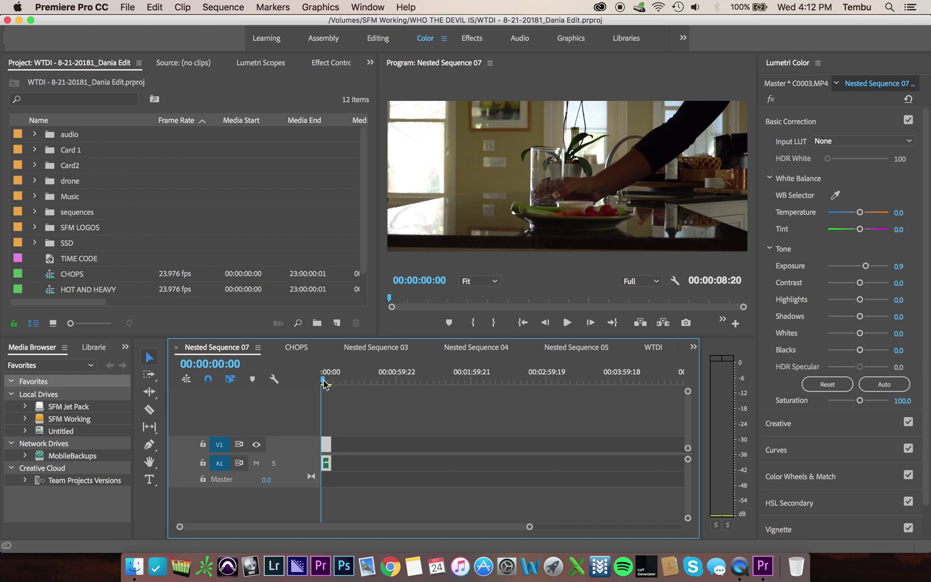
key(equal)
key(equal)
key(equal)
key(equal)
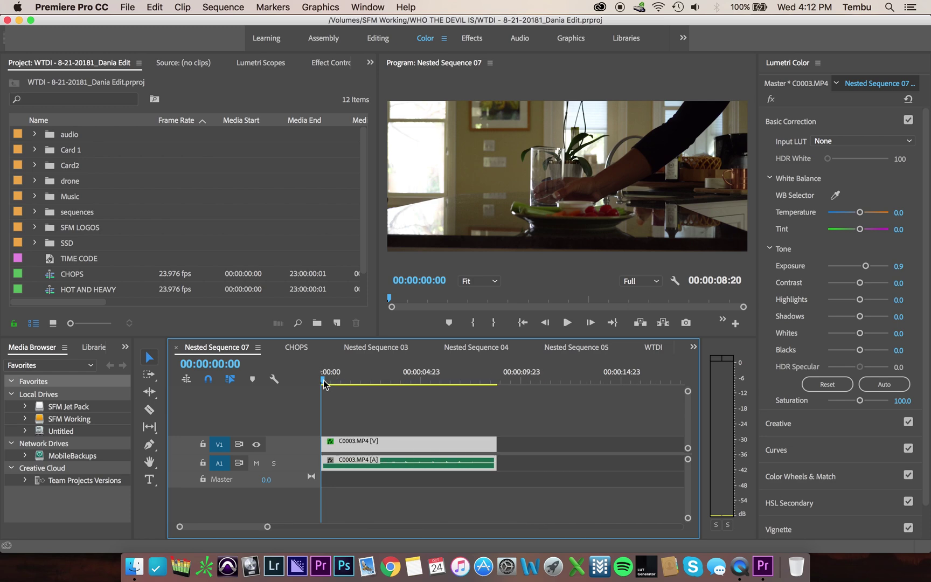
click(399, 381)
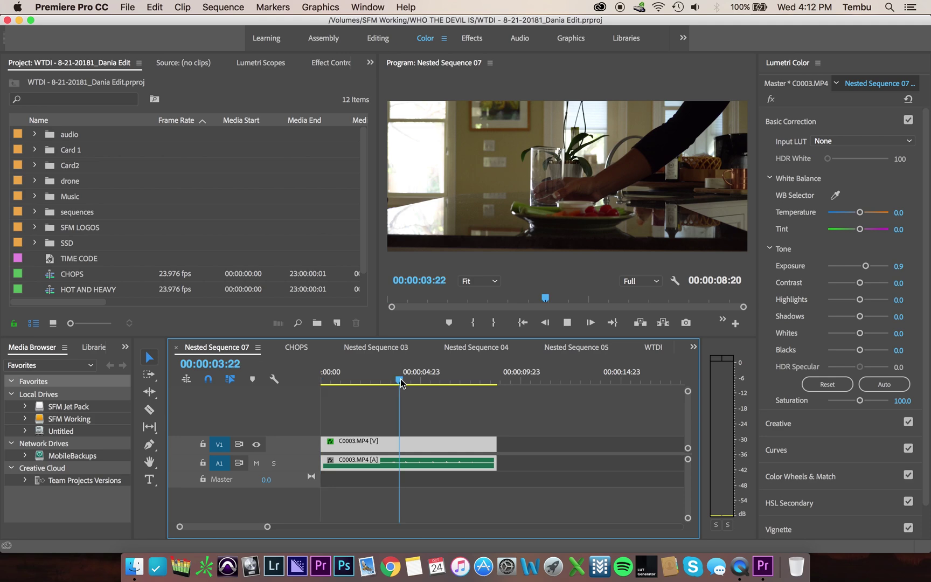
key(space)
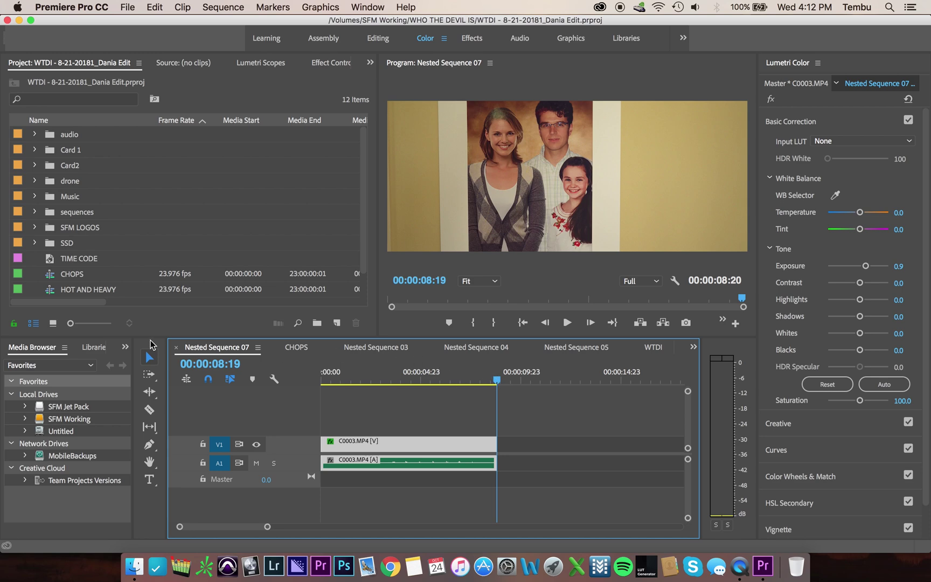
- Close Nested Sequence 07, CHOPS, and Nested Sequences 03, 04 and 05
click(176, 348)
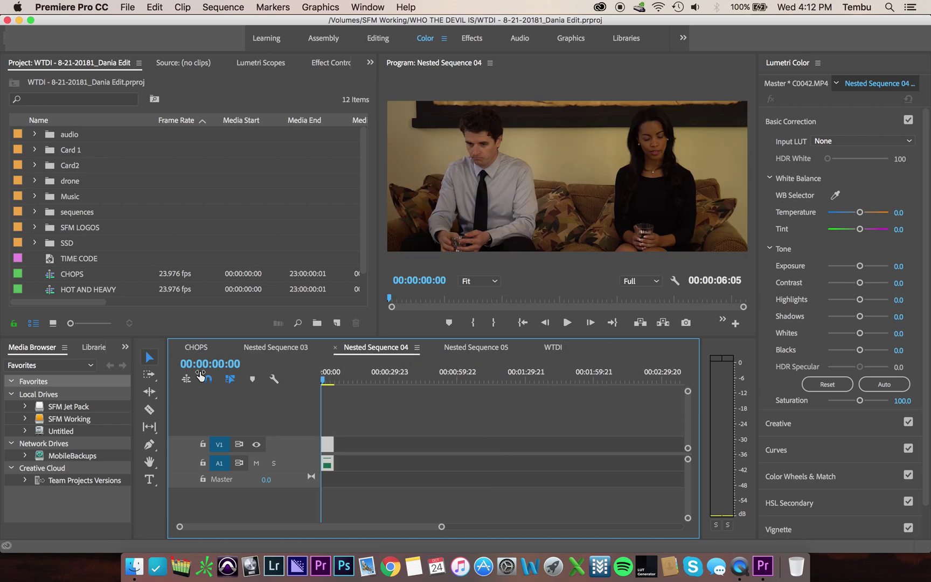
click(176, 347)
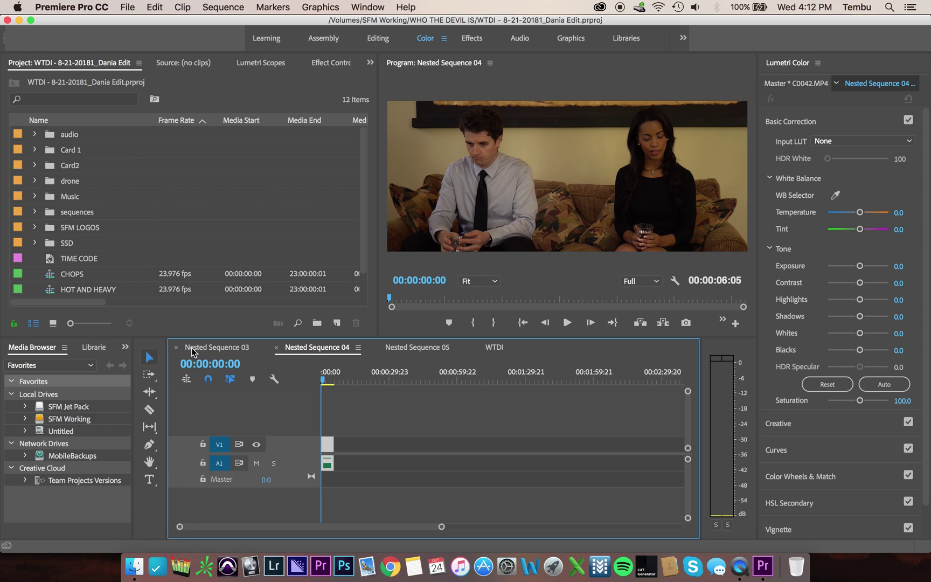
click(177, 347)
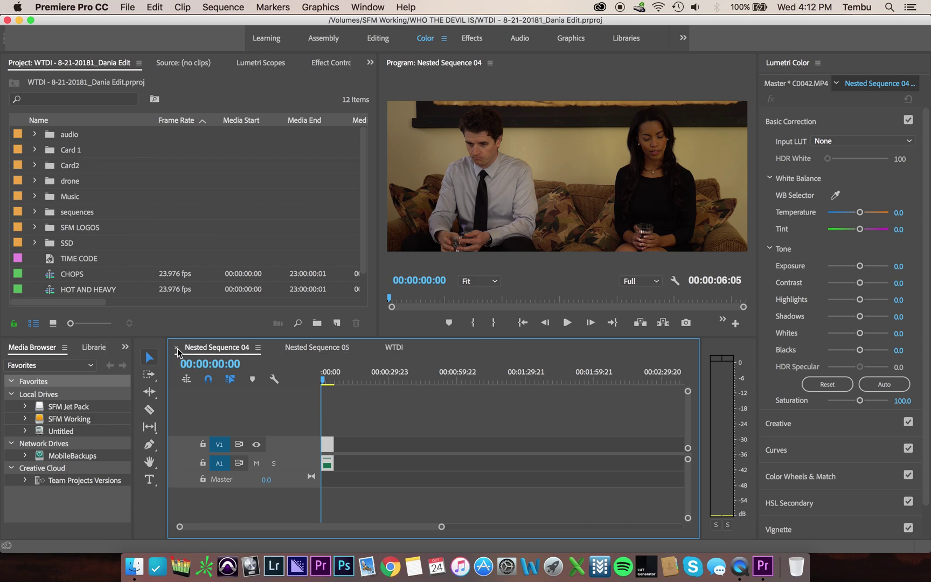
click(176, 348)
click(176, 348)
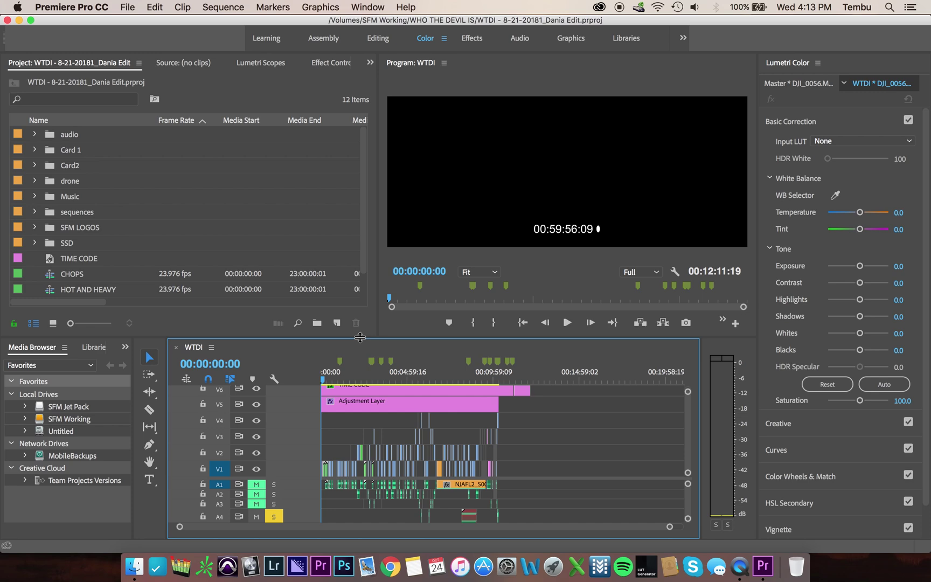
- Enlarge the timeline, delete the leftover piece after TIME CODE, and trim TIME CODE to end at 00:10:21:10
drag(360, 337, 361, 247)
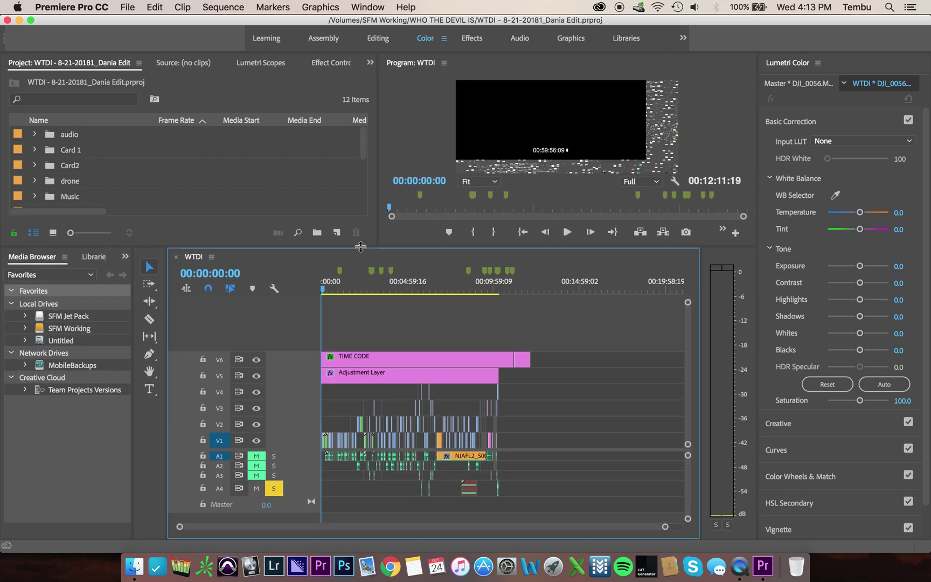
click(523, 362)
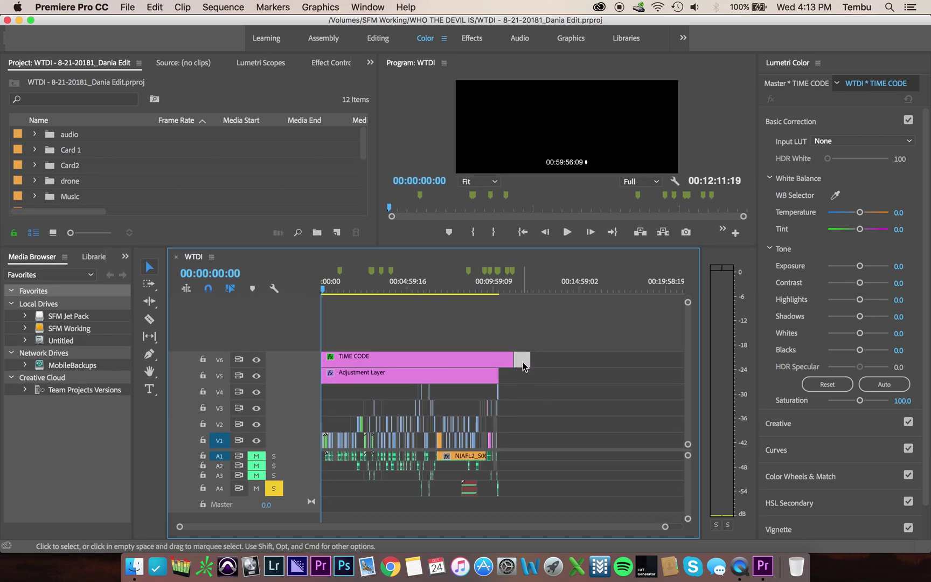
key(Delete)
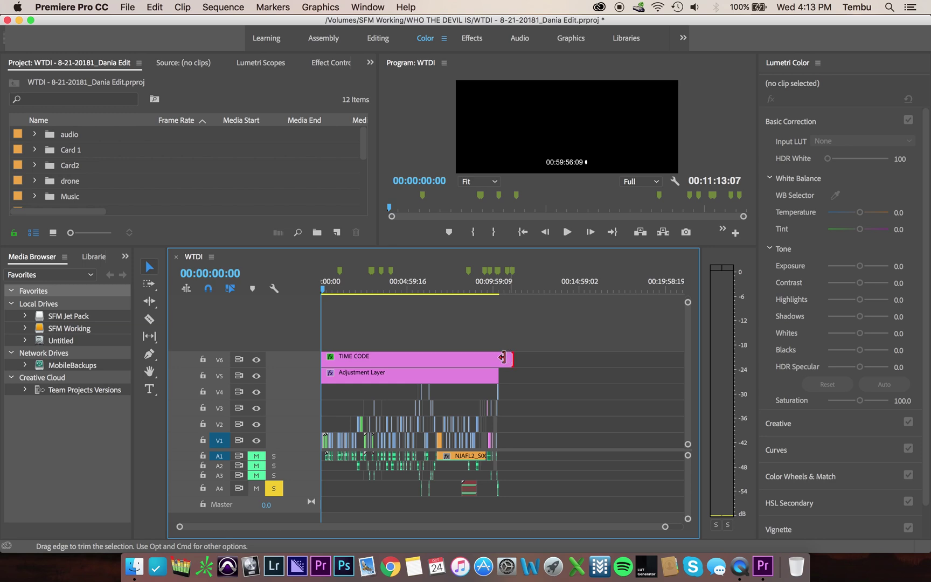
drag(502, 357, 498, 360)
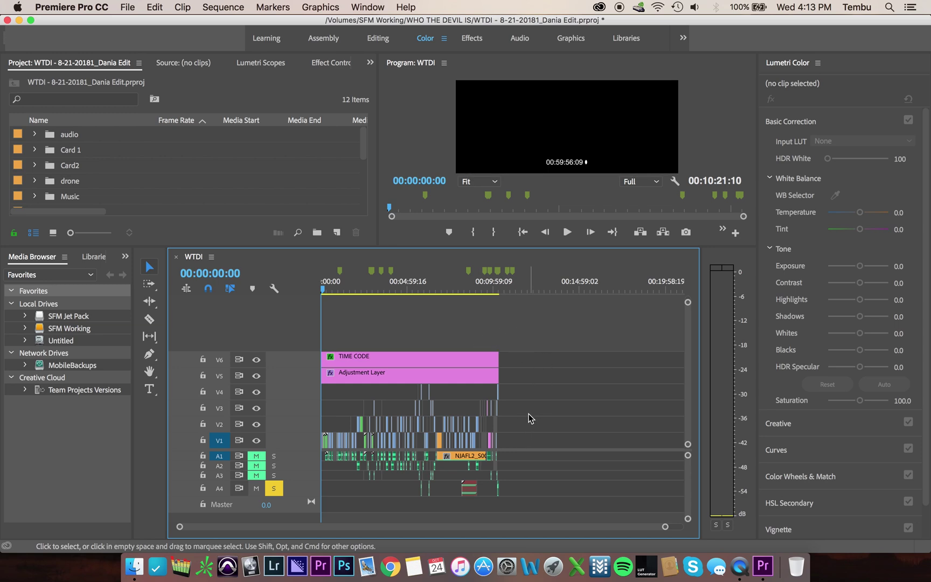
key(equal)
key(equal)
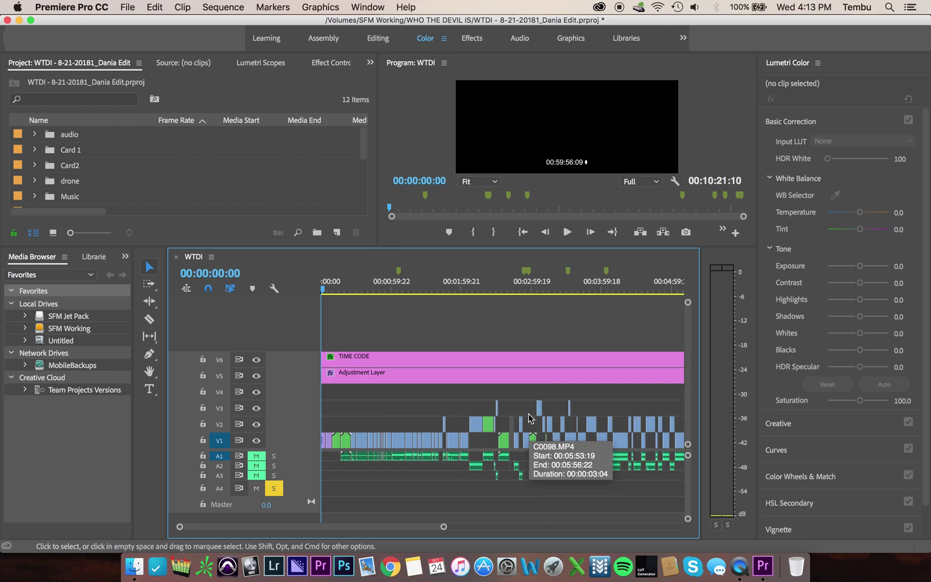
key(minus)
key(minus)
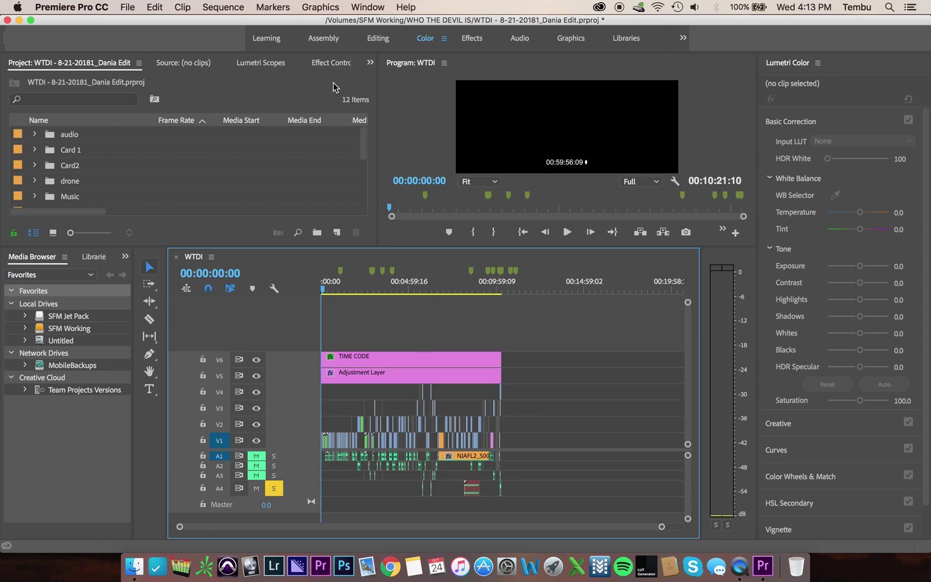
- Open the New Sequence dialog through the Project panel's New Item list
click(243, 7)
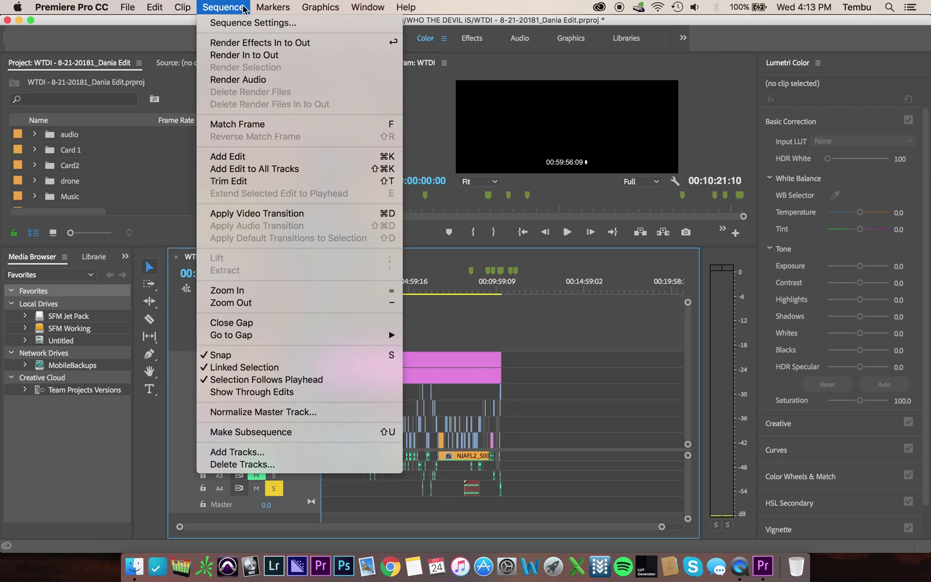
click(422, 315)
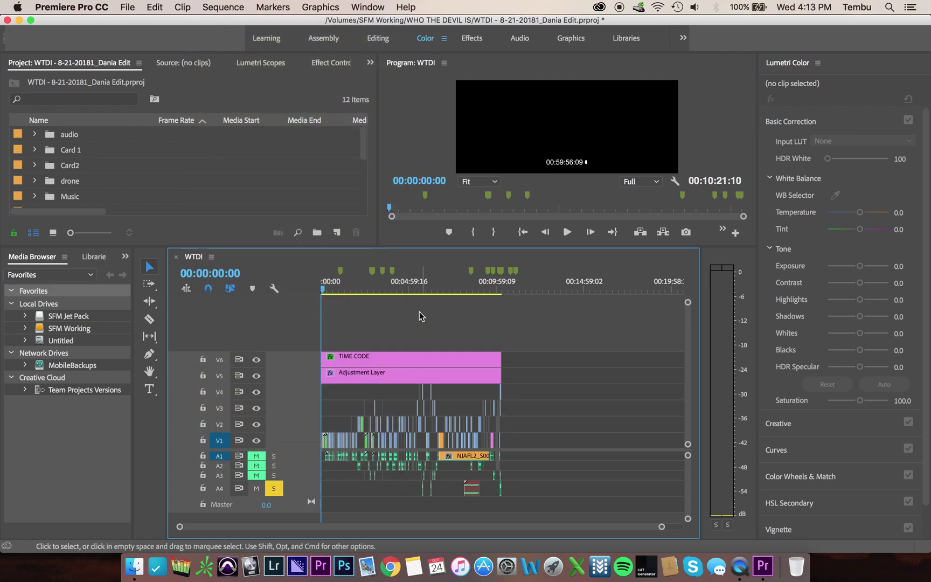
click(337, 233)
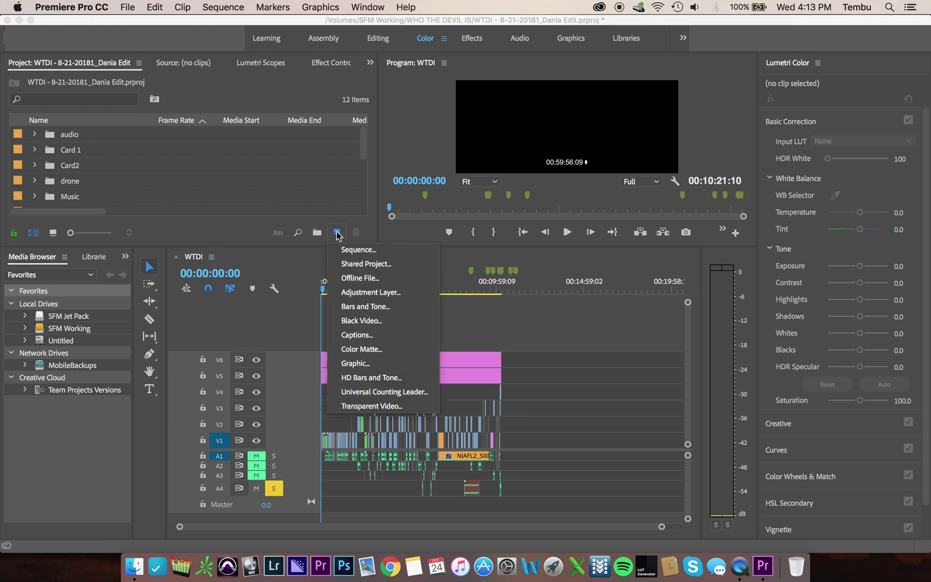
click(348, 254)
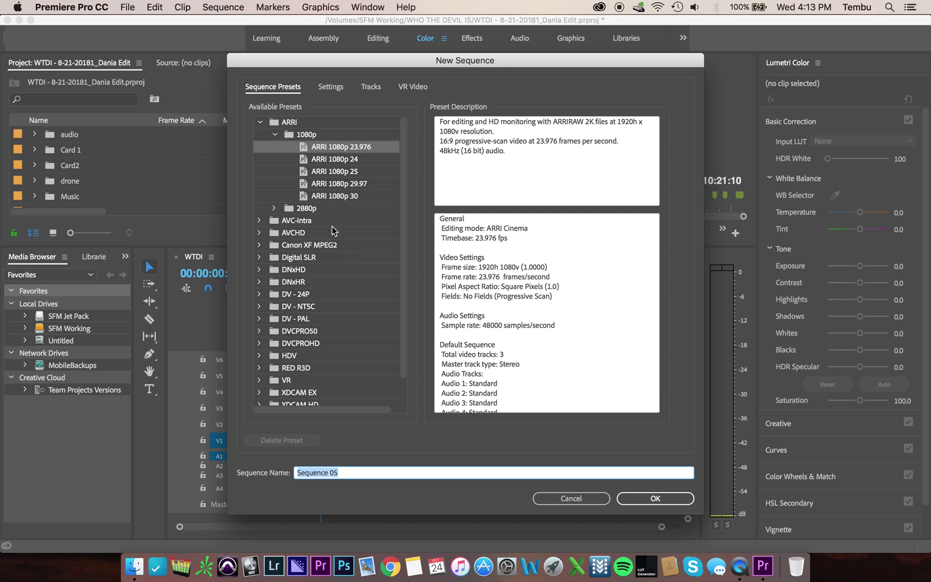
- Pick Digital SLR > 1080p > DSLR 1080p24 and replace 'Sequence 05' with 'WTDI NEW EDIT (please use me :)'
click(260, 124)
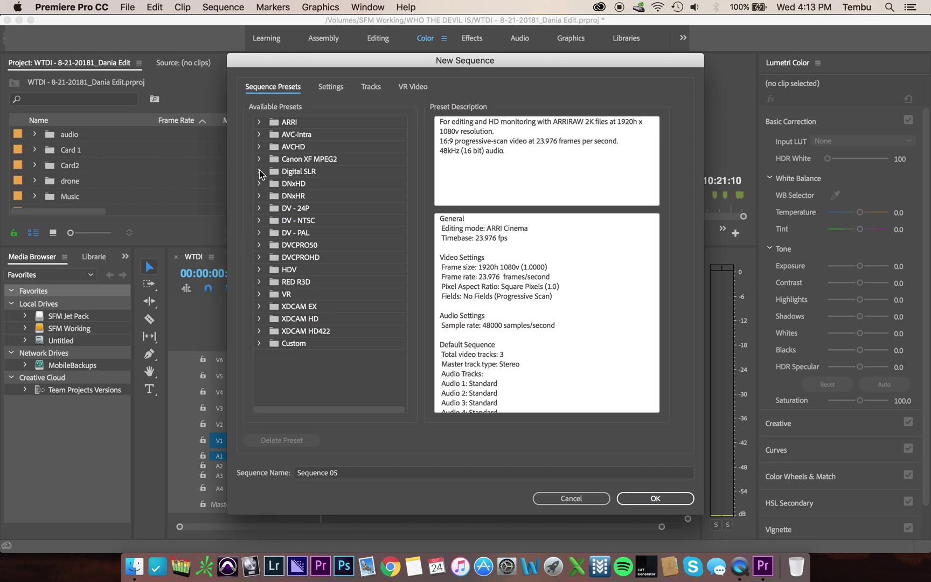
click(260, 172)
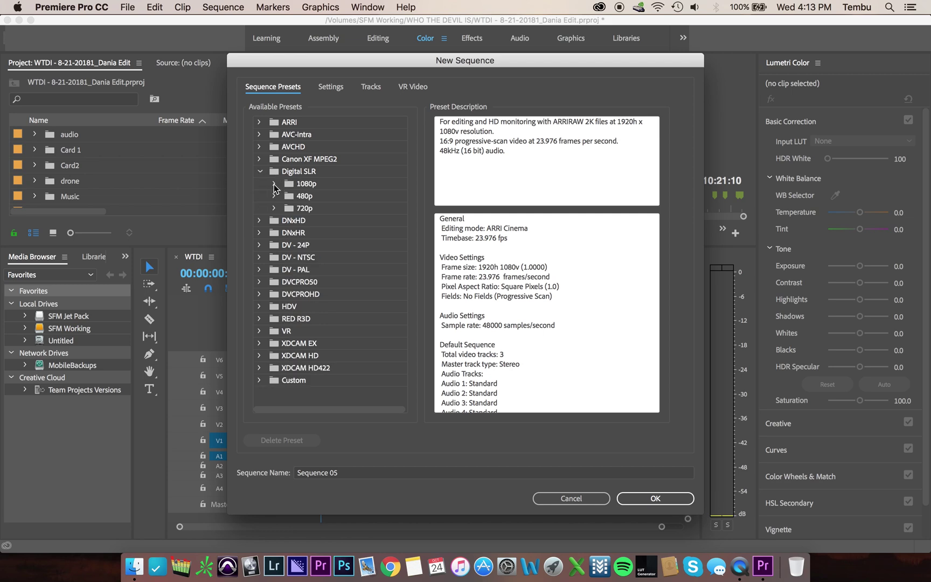
click(274, 184)
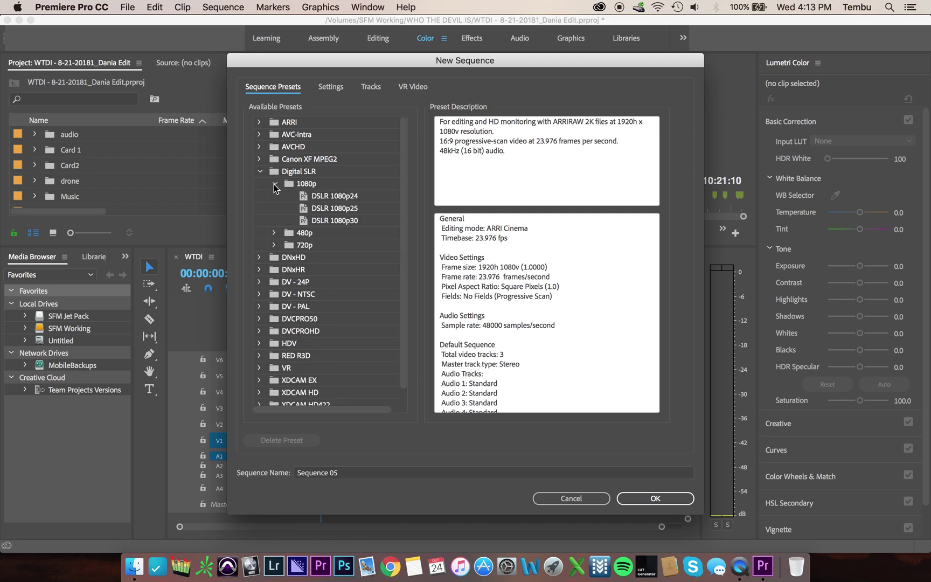
click(304, 199)
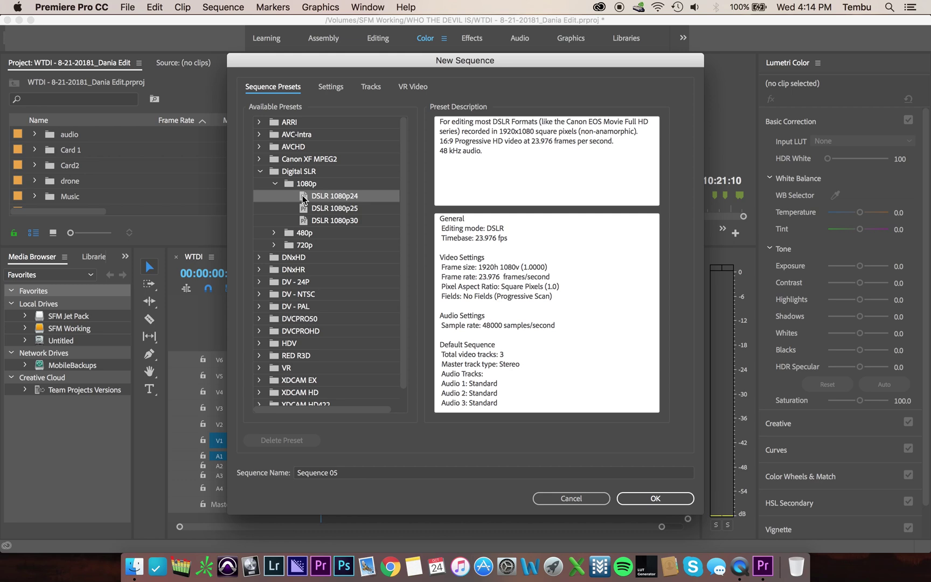
click(346, 476)
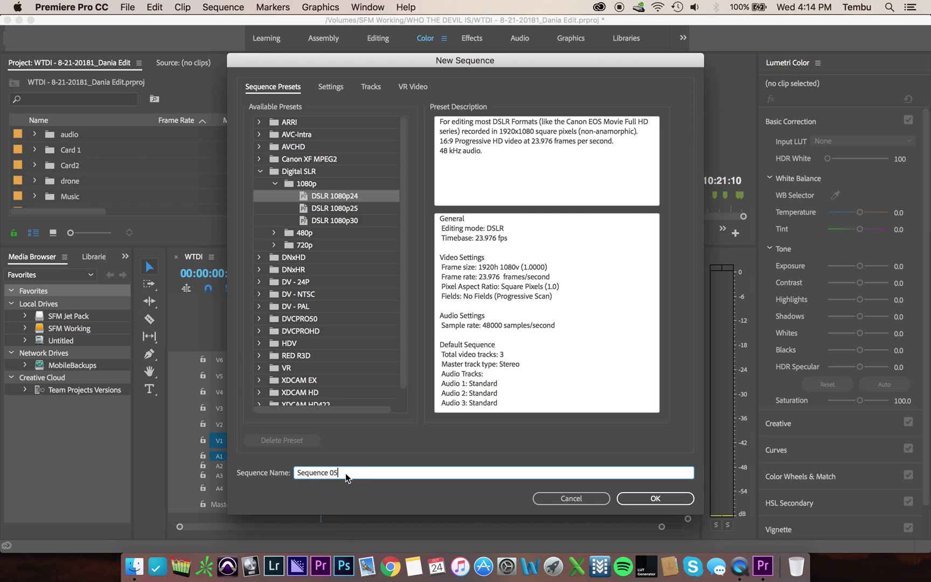
drag(339, 471, 292, 476)
text(WTDI NEW EDIT (please use me :))
- Create the empty WTDI NEW EDIT sequence, compare it with WTDI, and marquee-select every WTDI clip
click(638, 499)
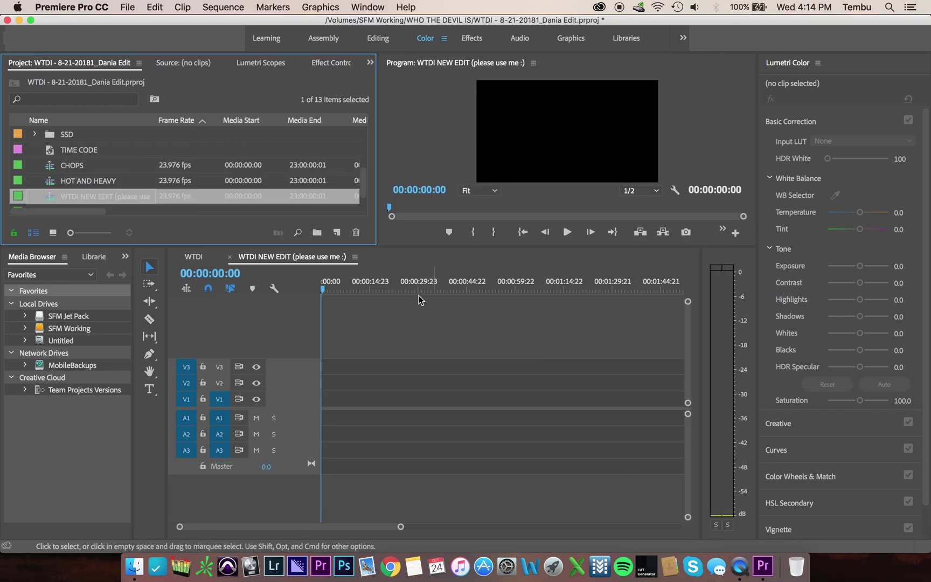
click(198, 261)
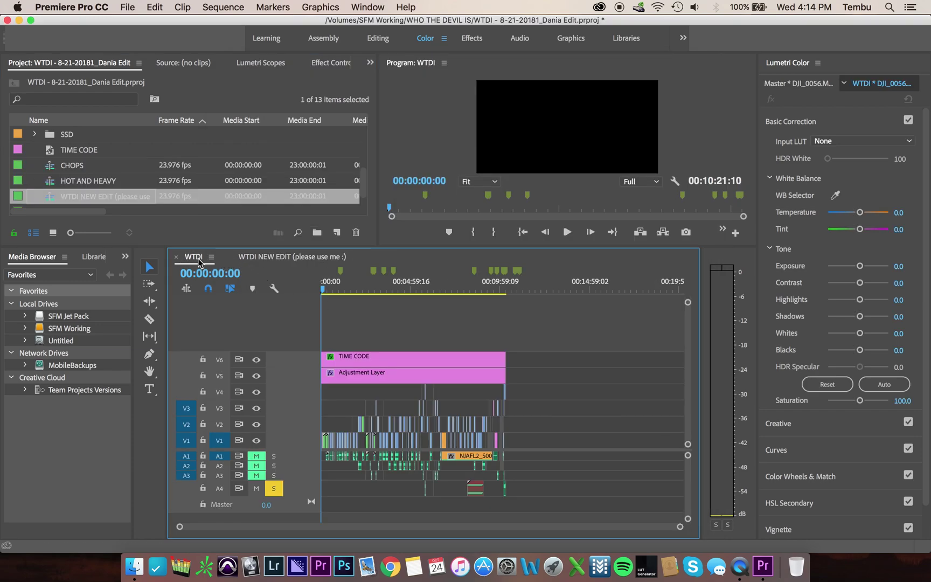
click(266, 258)
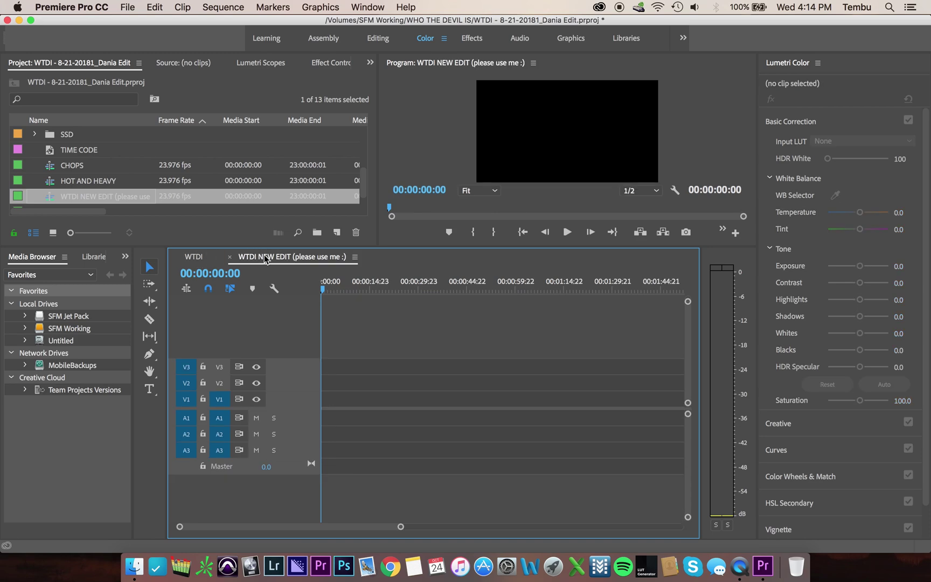
click(198, 259)
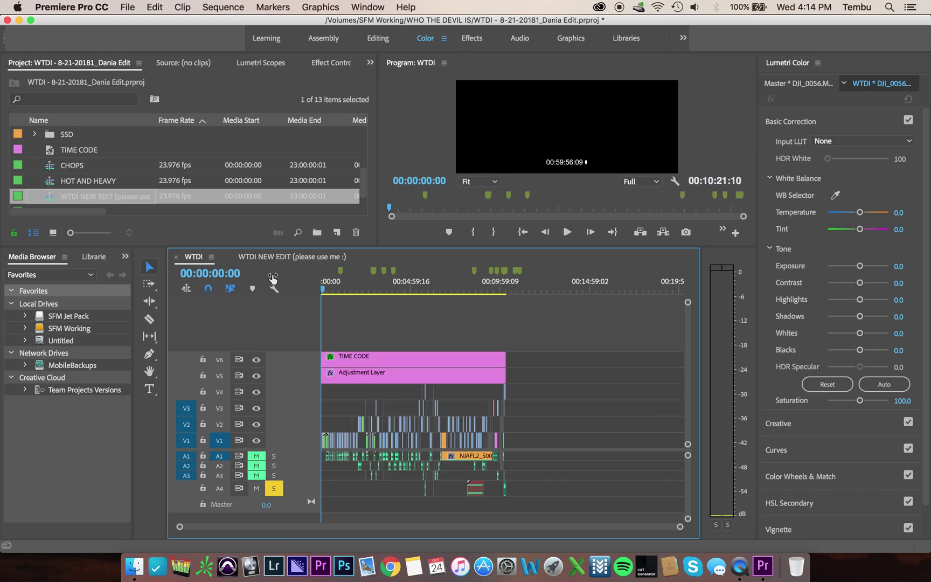
click(285, 261)
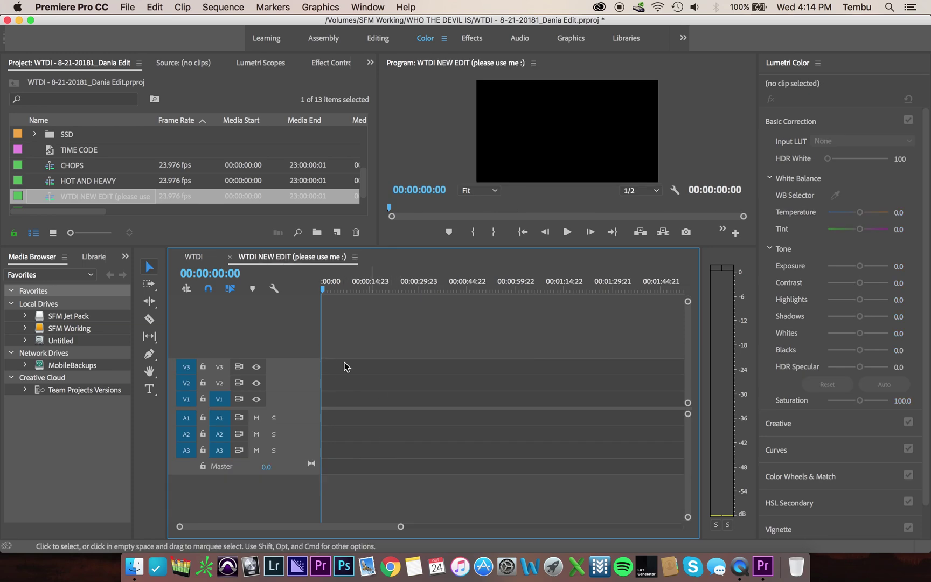
click(194, 257)
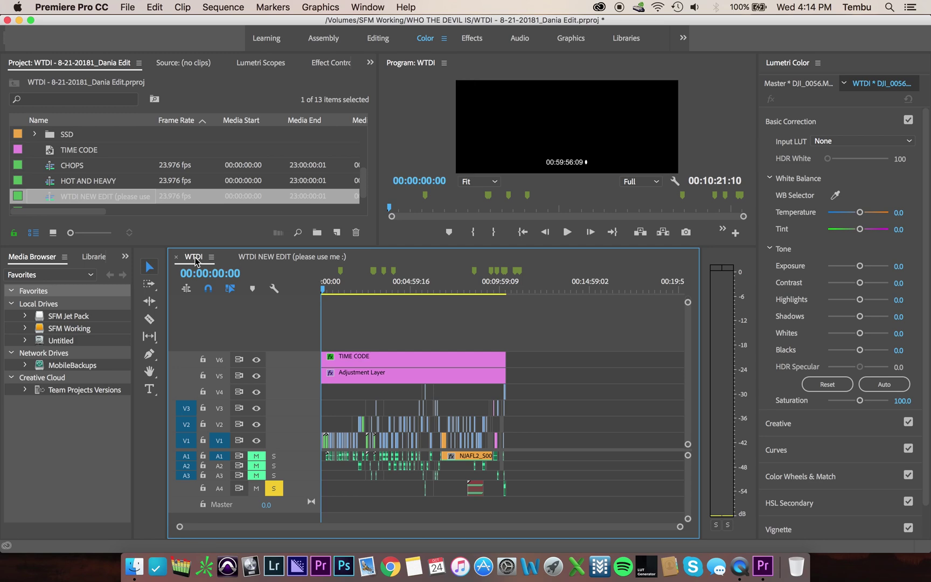
drag(525, 334, 287, 507)
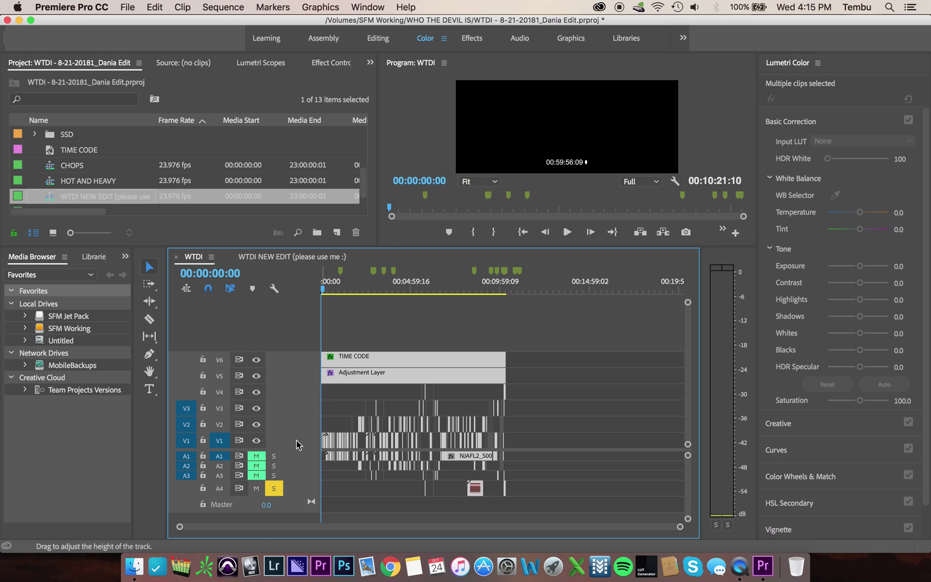
- In WTDI NEW EDIT, return the playhead to 00:00:00:00 and save the project with Cmd+S
click(293, 257)
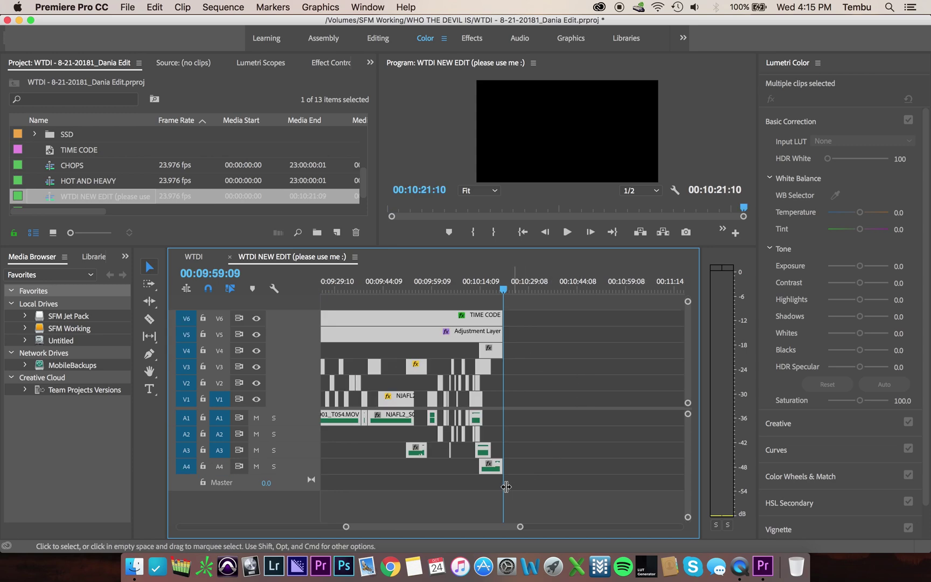
drag(351, 530, 137, 514)
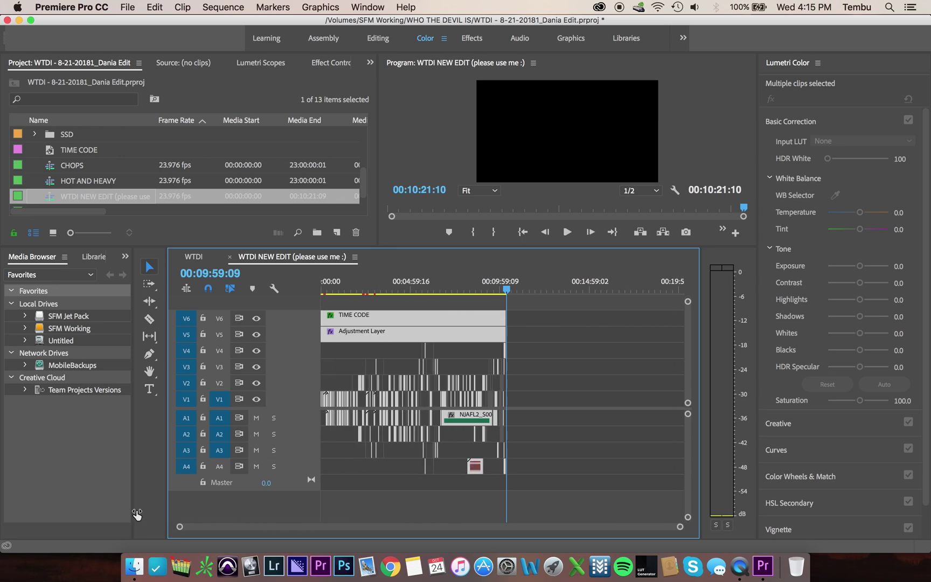
click(346, 288)
drag(347, 289, 314, 287)
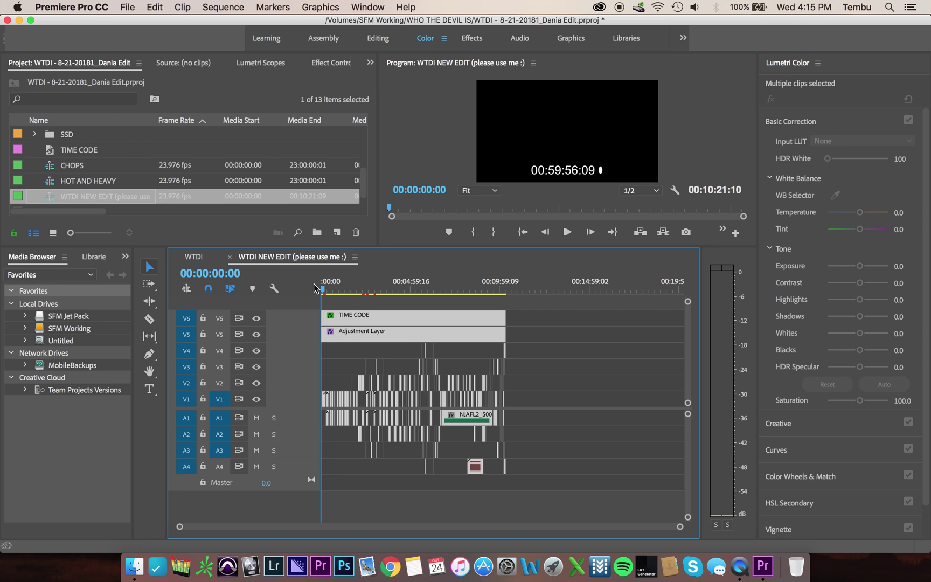
key(super+s)
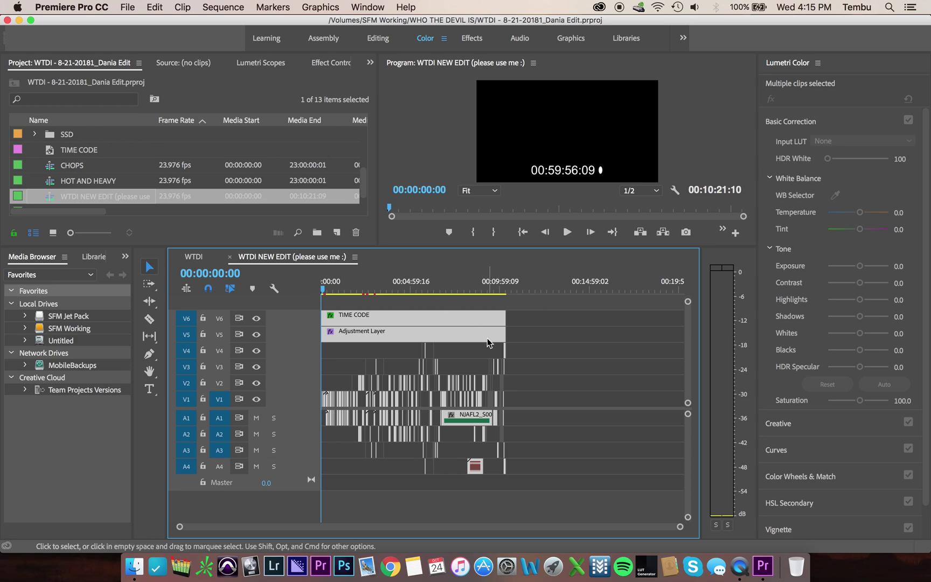
- Deselect all clips, zoom in and scroll through the pasted clips, then zoom back out
click(587, 374)
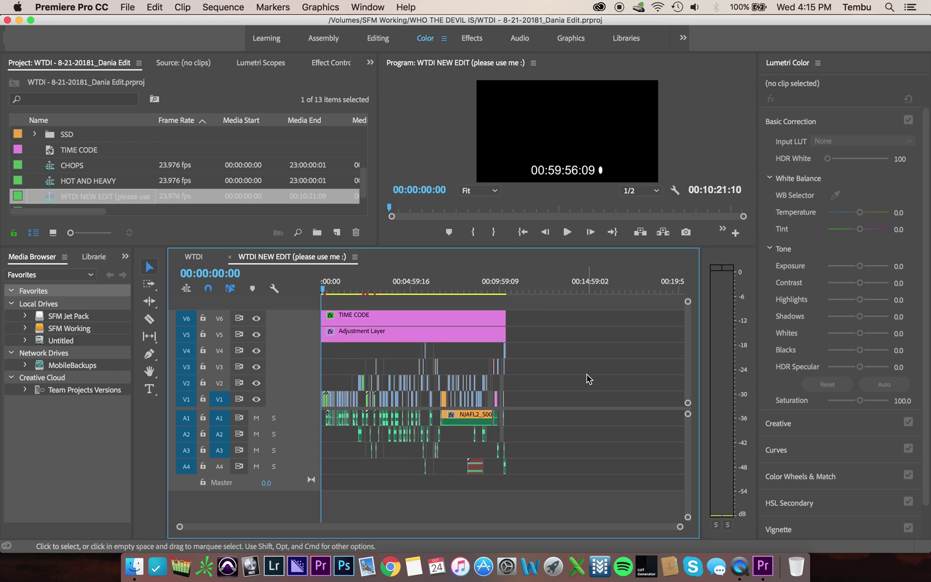
key(=)
key(=)
key(=)
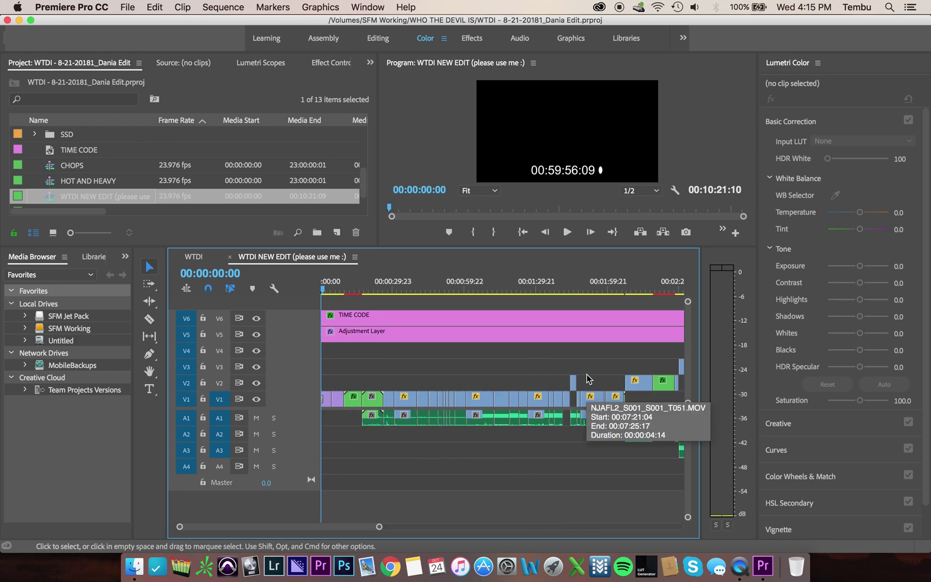
scroll(507, 364, right, 10)
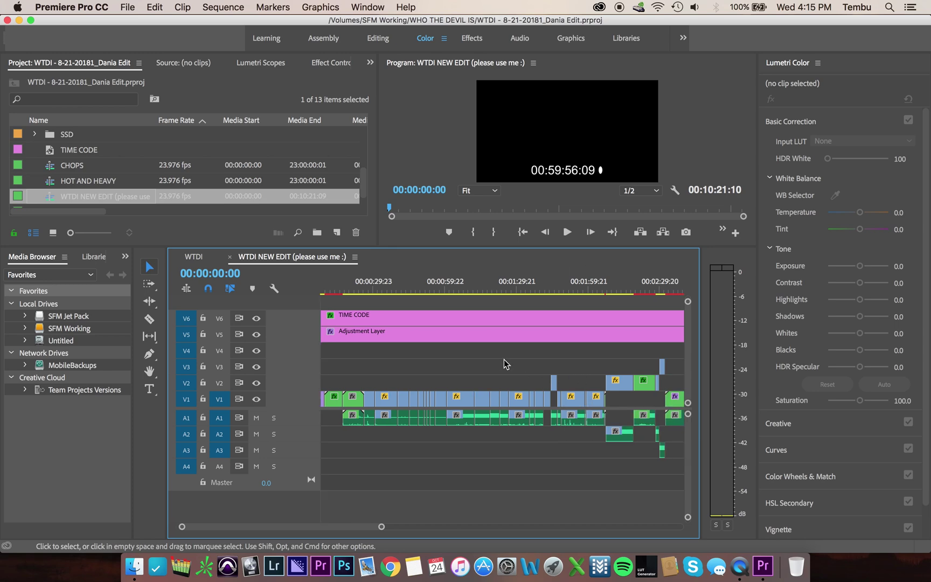
scroll(505, 363, left, 2)
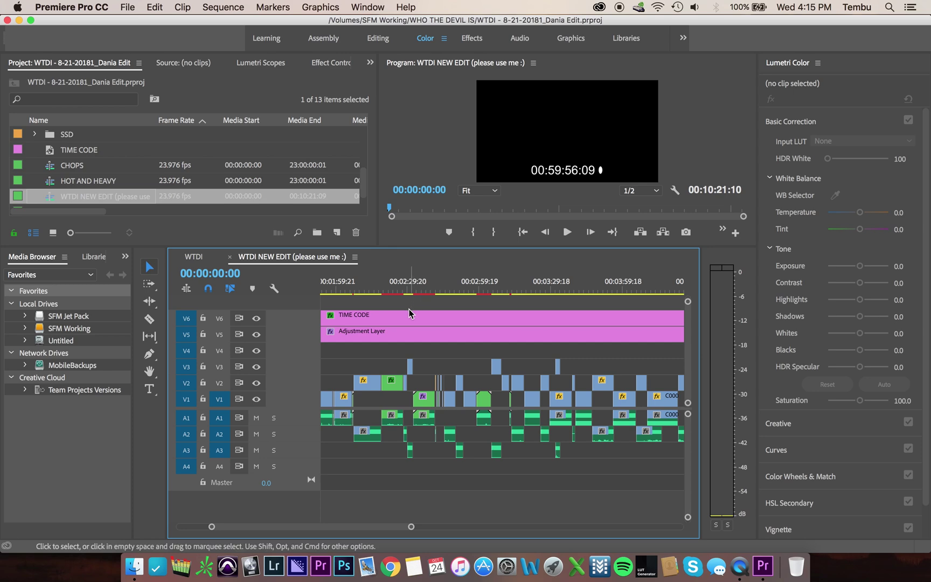
key(minus)
key(minus)
key(minus)
key(minus)
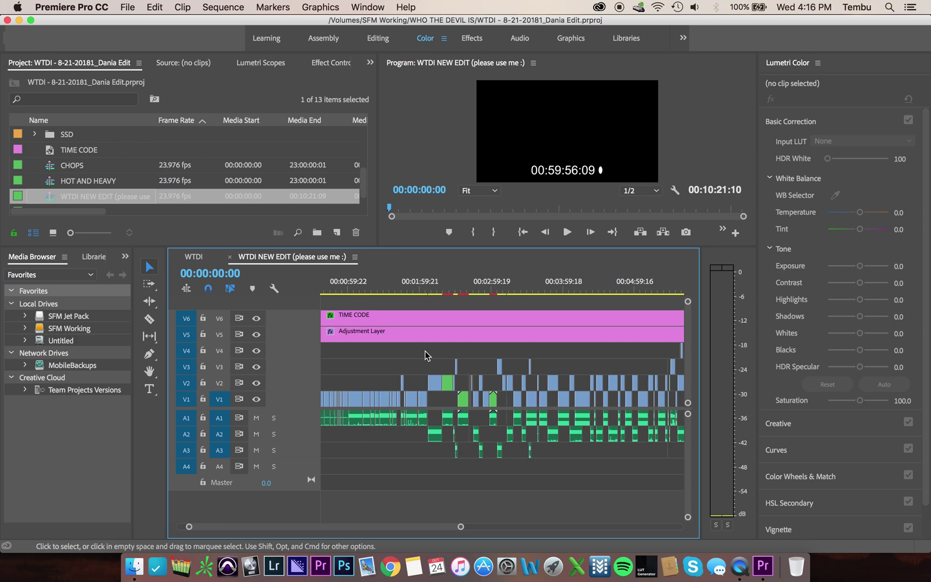
- Move the playhead to 00:05:05:05 and save the project again
click(413, 286)
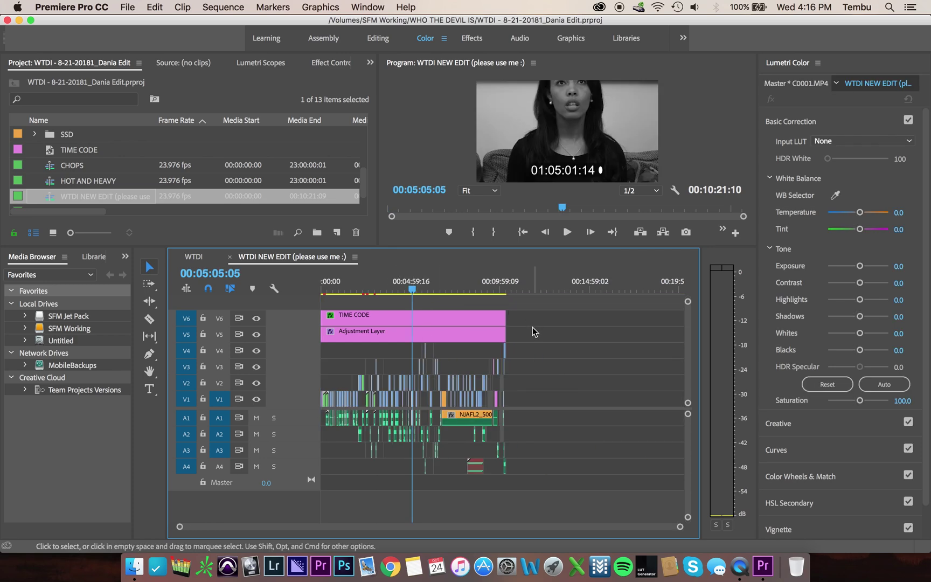
key(super+s)
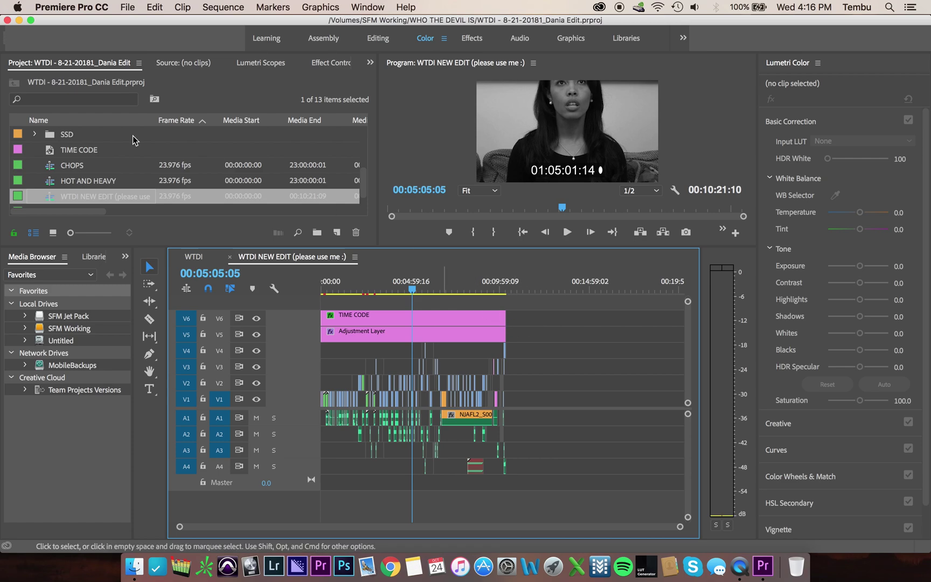
click(97, 5)
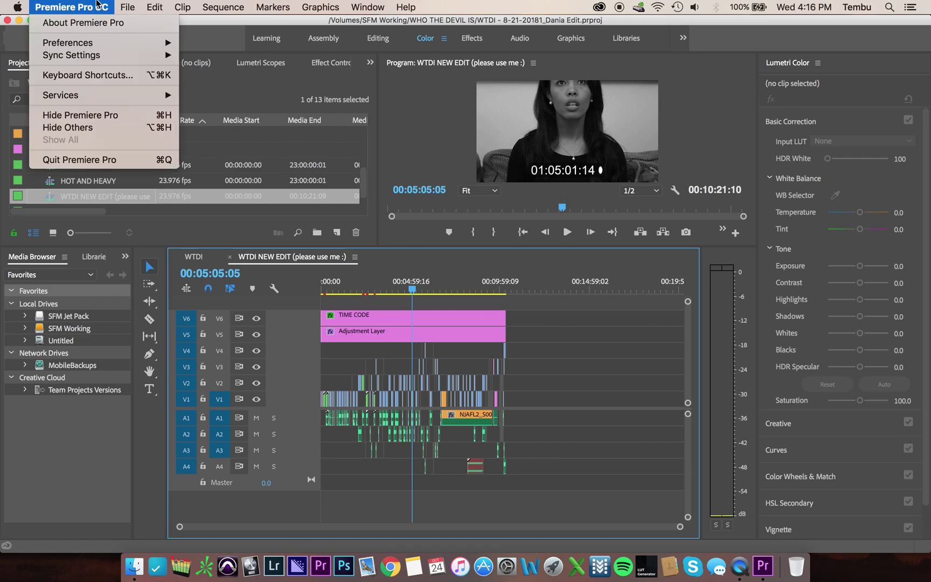
- Quit Premiere Pro and reopen the Dania Edit .prproj from SFM Working > WHO THE DEVIL IS
click(74, 159)
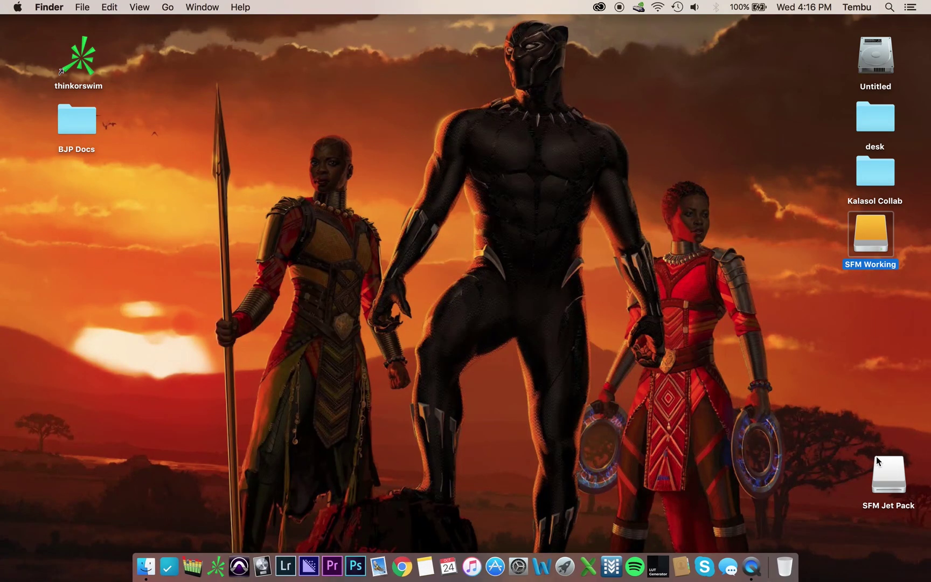
double_click(873, 223)
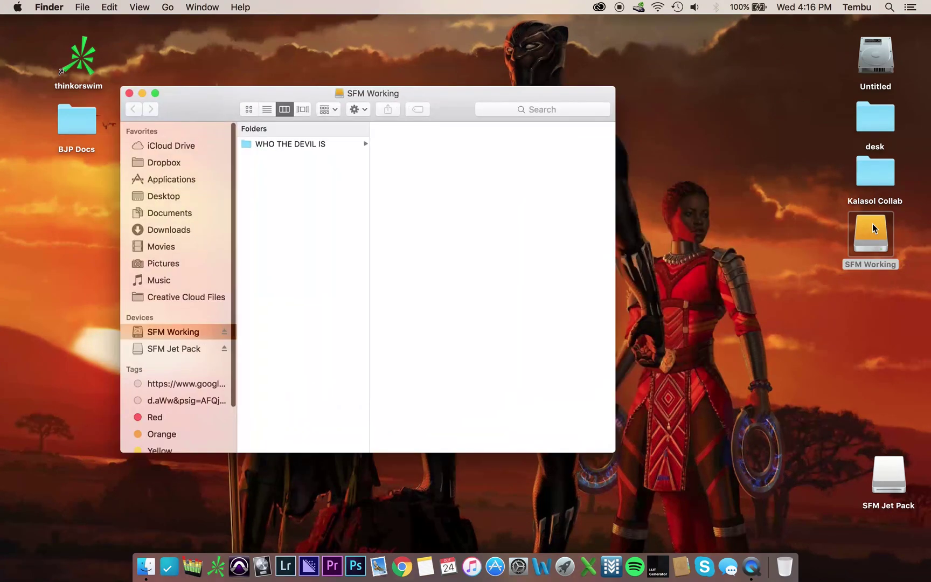
click(330, 145)
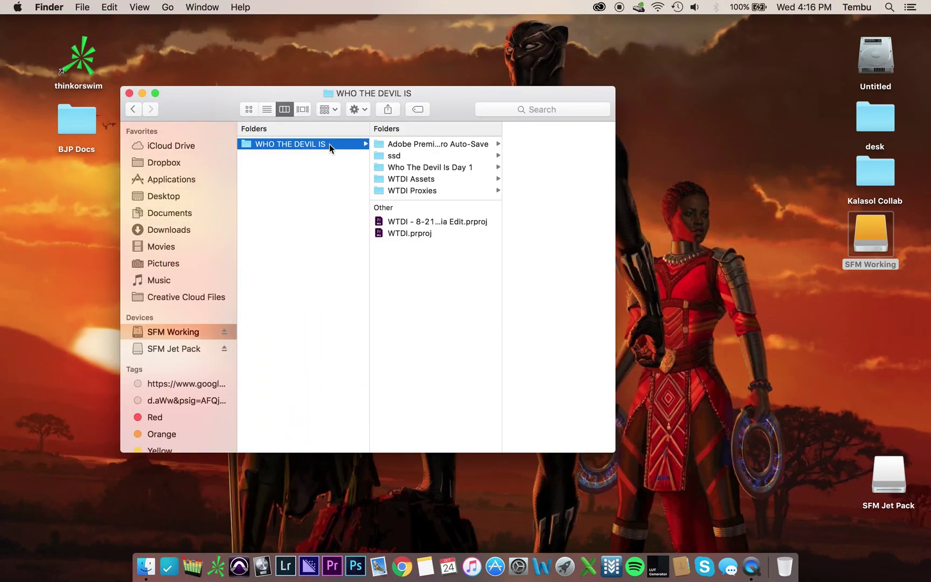
right_click(404, 224)
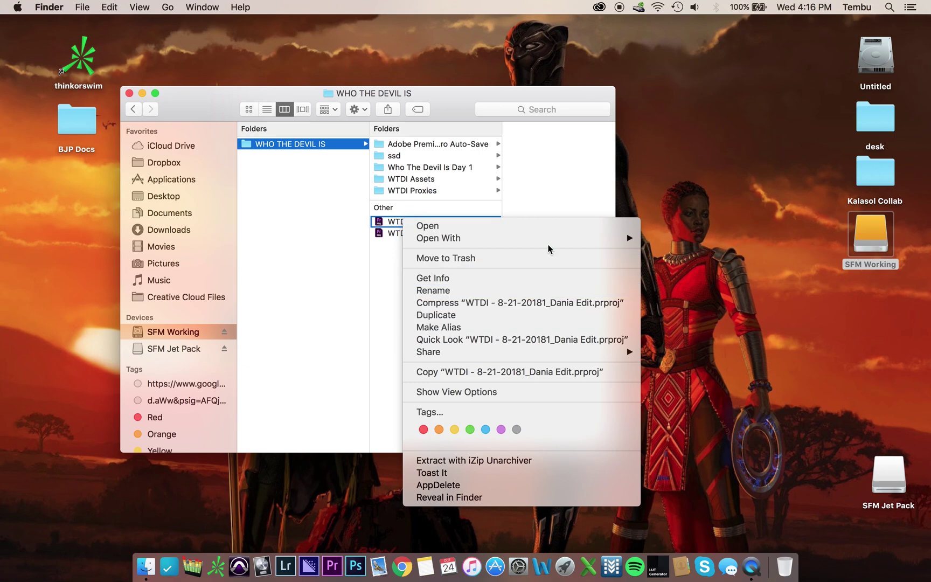
click(363, 340)
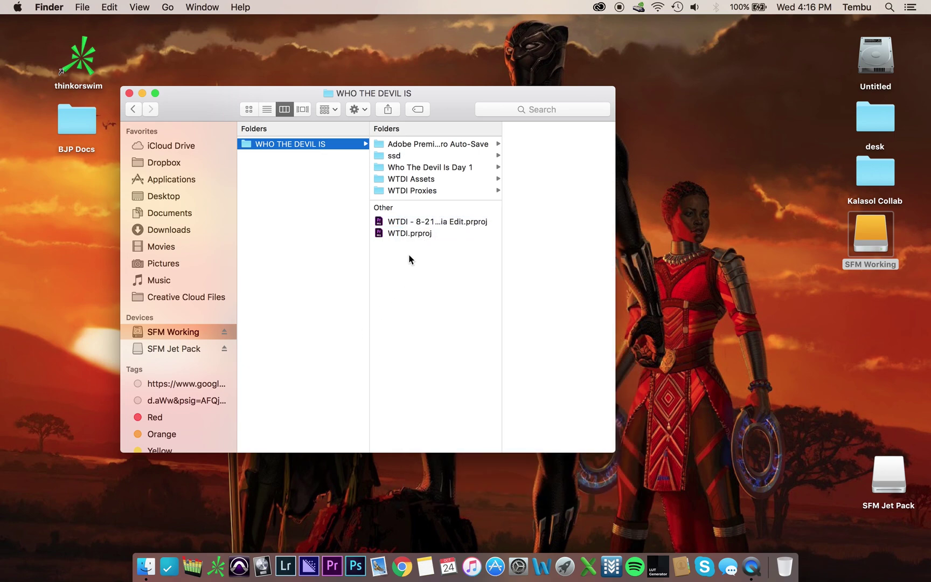
double_click(380, 222)
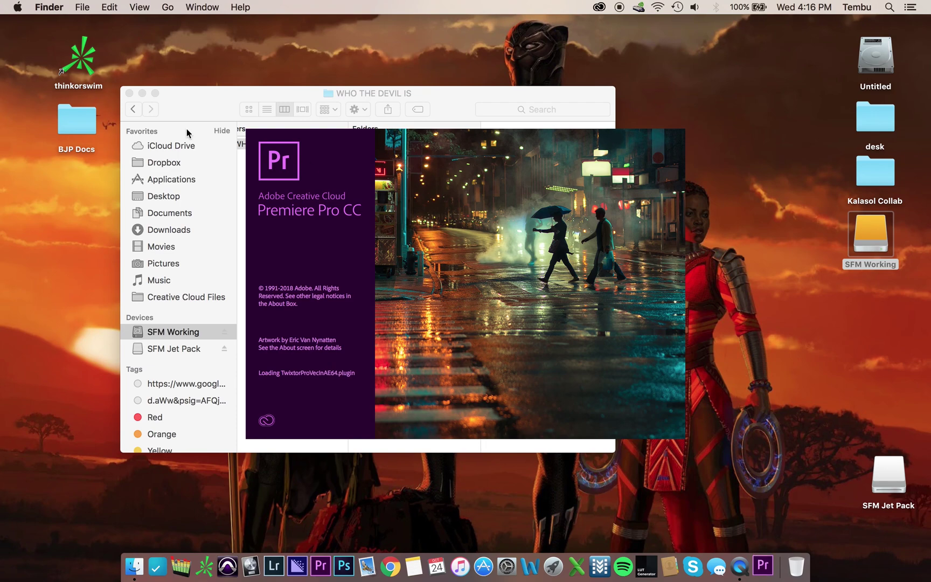
- Close the WHO THE DEVIL IS folder, verify the WTDI NEW EDIT timeline, then quit Premiere for QuickTime Player
click(129, 93)
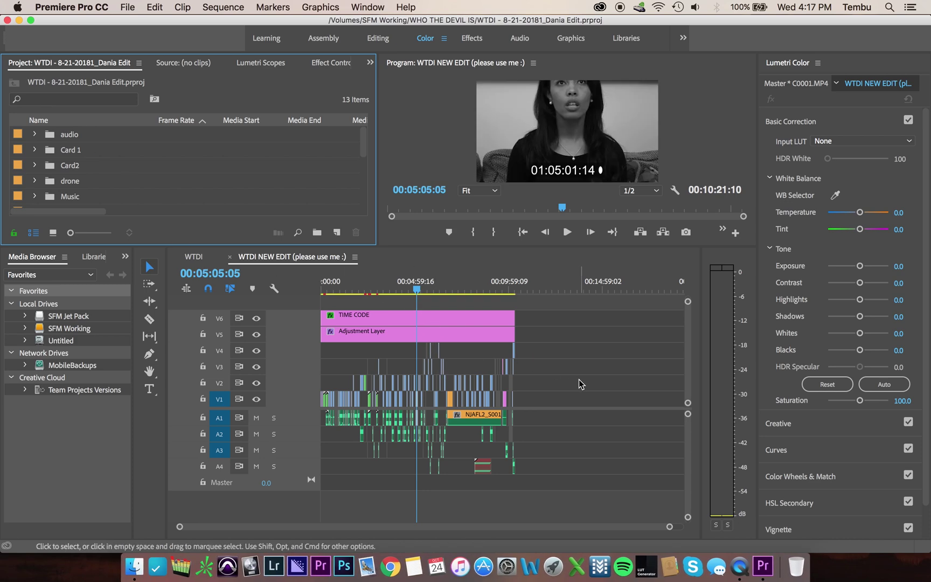
click(271, 259)
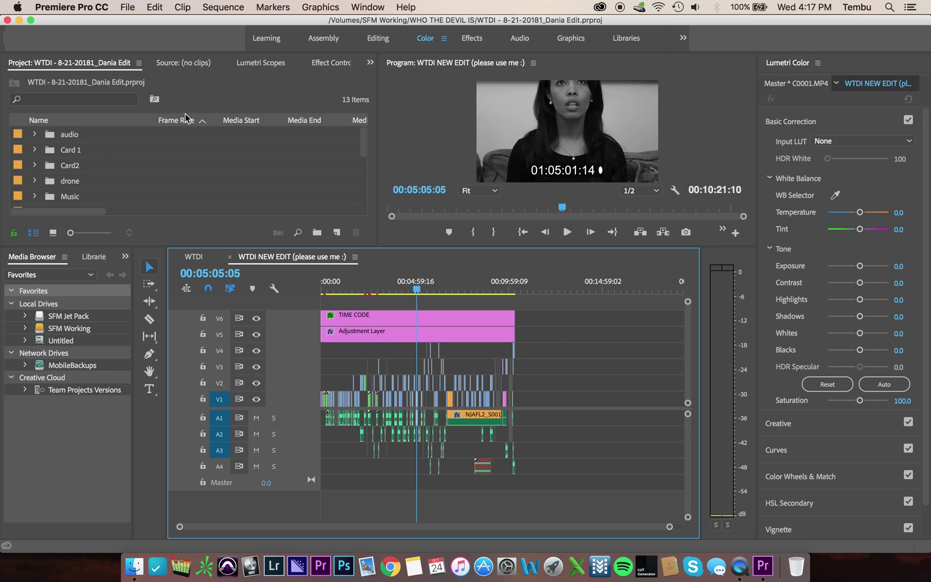
click(96, 6)
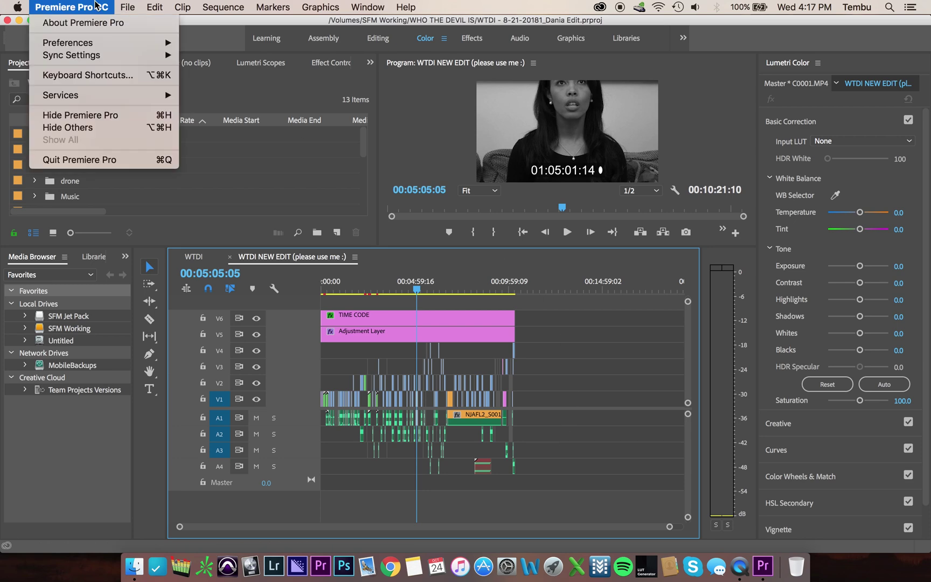
click(86, 160)
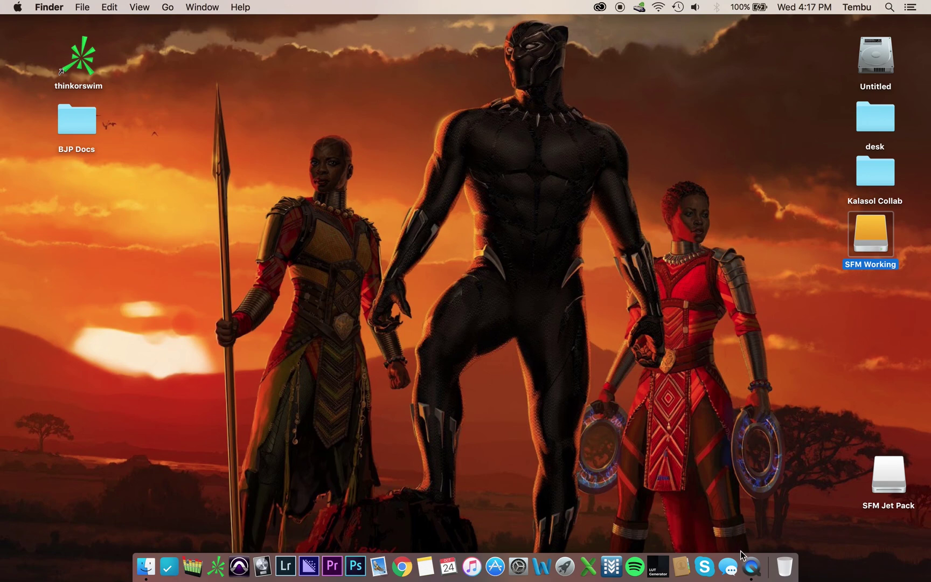
click(752, 563)
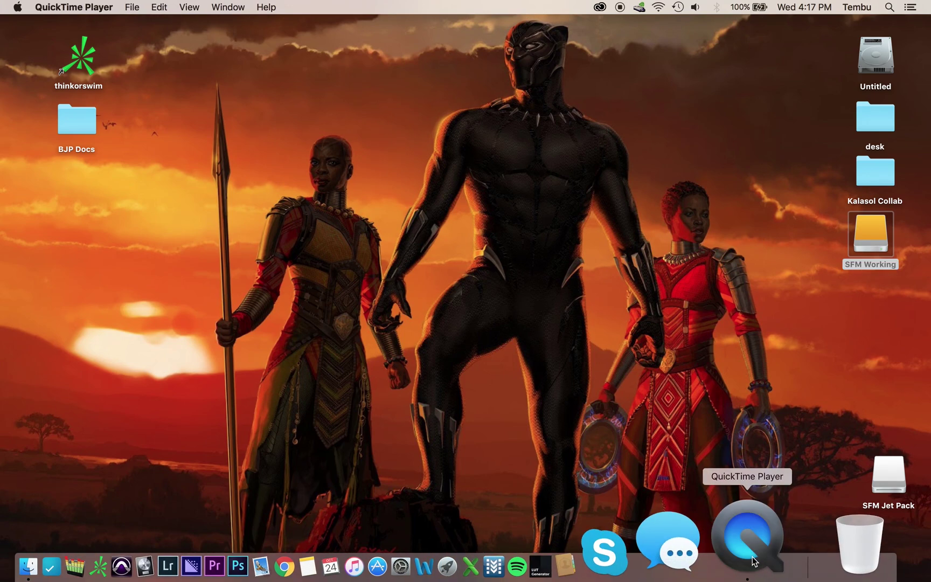